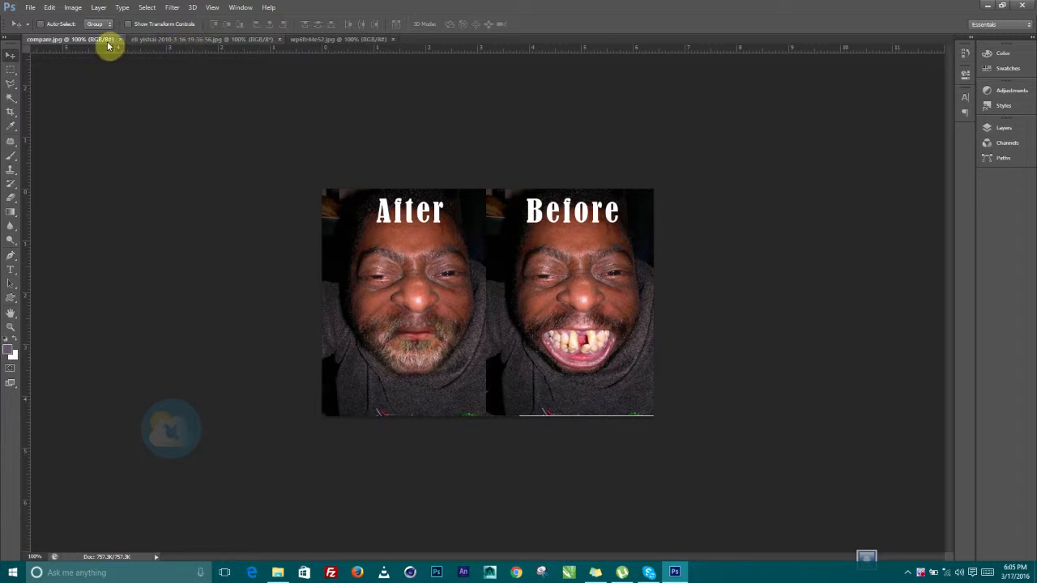
# - Examine the bearded portrait and the missing-tooth photo by switching between their open documents
pyautogui.click(176, 39)
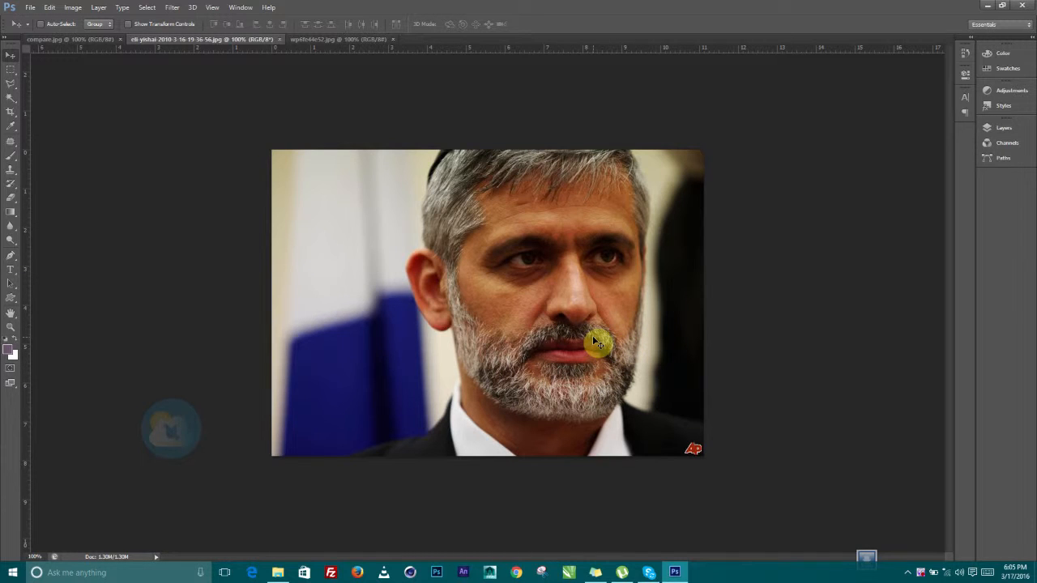
pyautogui.click(308, 39)
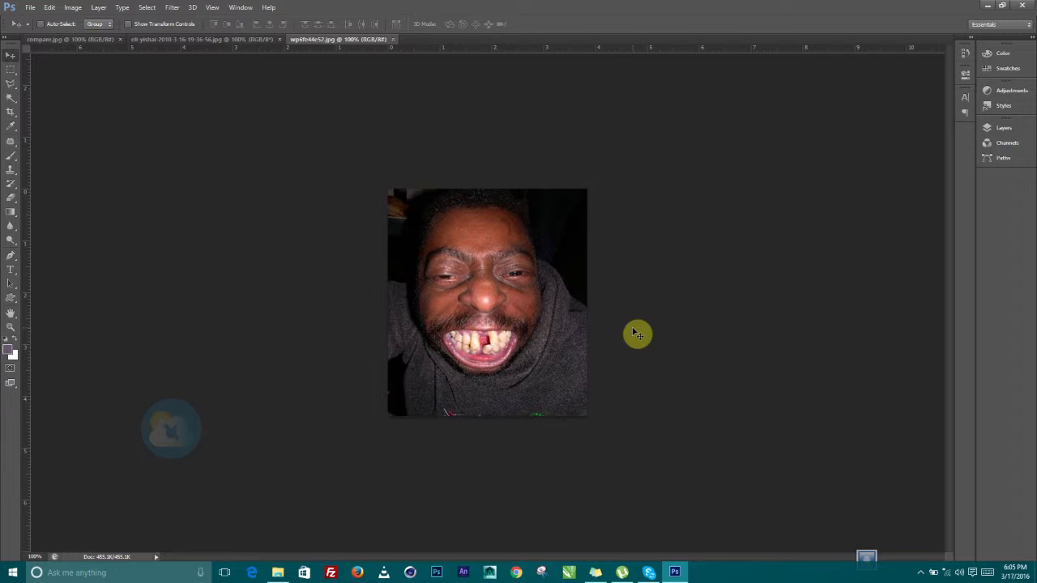
pyautogui.click(208, 40)
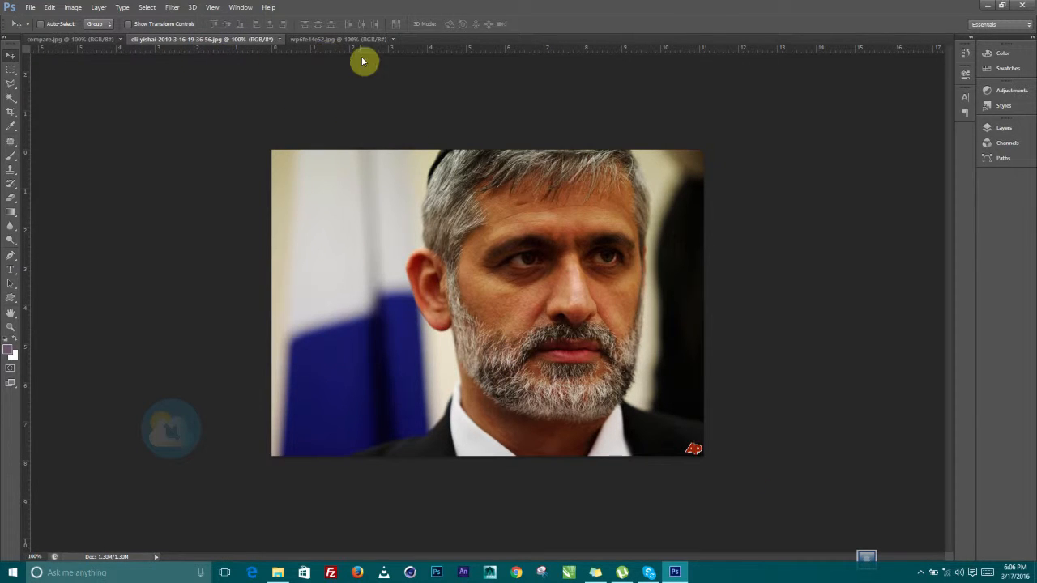
pyautogui.click(341, 42)
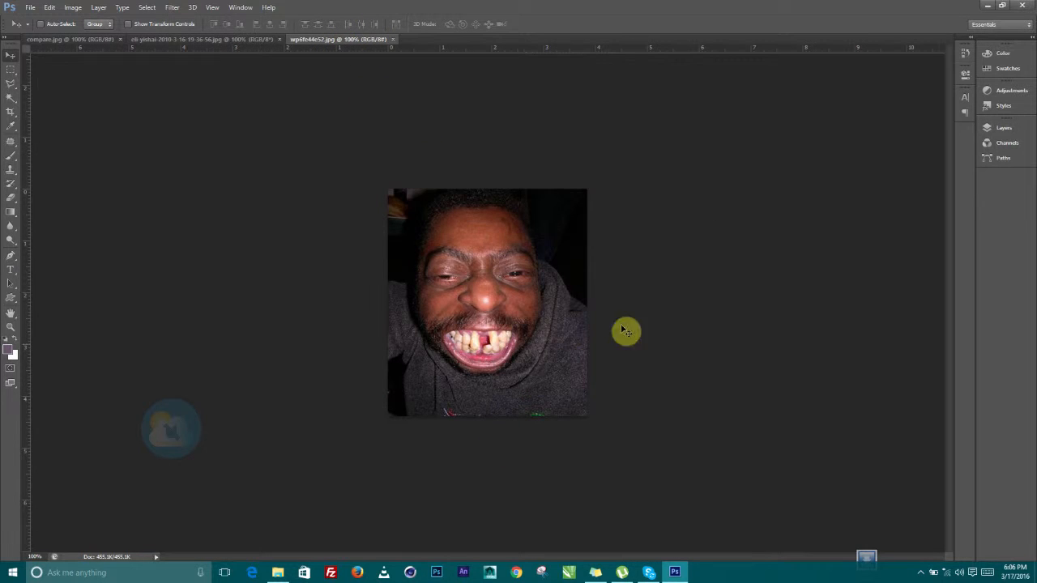
# - Copy the bearded portrait into the missing-tooth photo's document as a new layer above the background
pyautogui.click(217, 42)
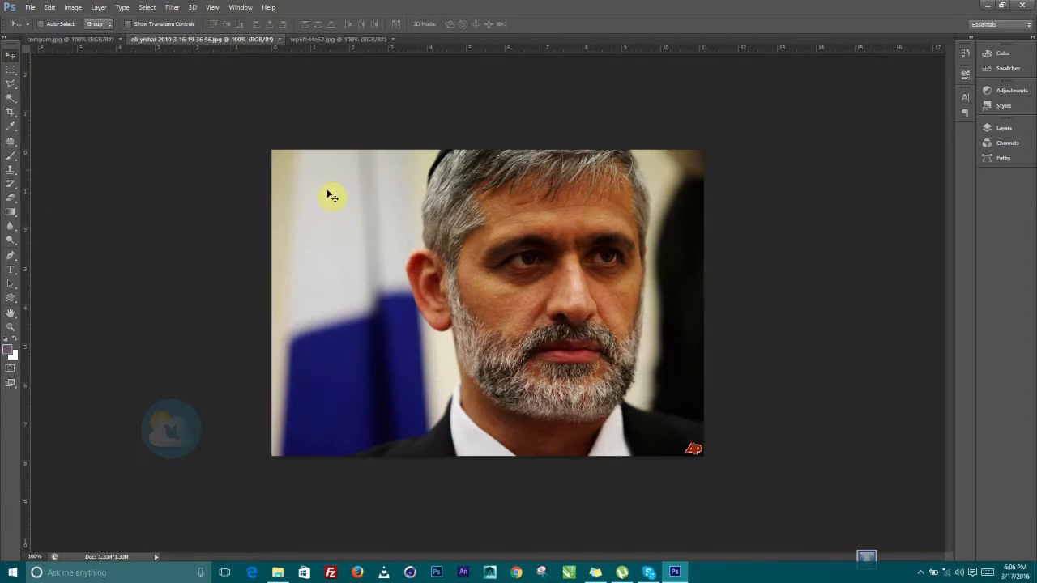
pyautogui.moveTo(556, 308); pyautogui.dragTo(407, 199)
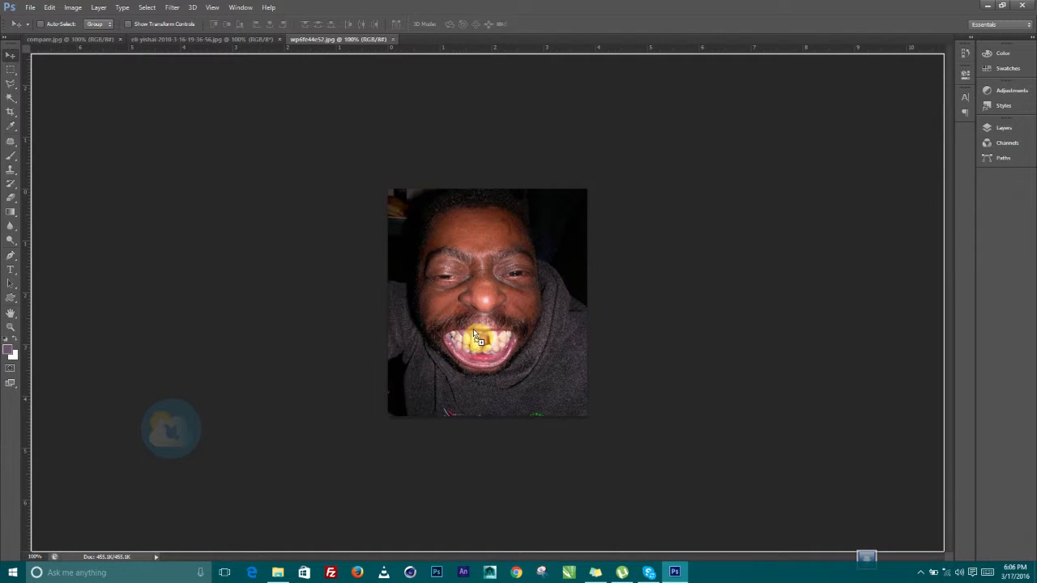
pyautogui.moveTo(473, 330); pyautogui.dragTo(513, 342)
# - Free-transform the portrait layer down to about 72.5% and move it over the face in the background photo
pyautogui.click(51, 8)
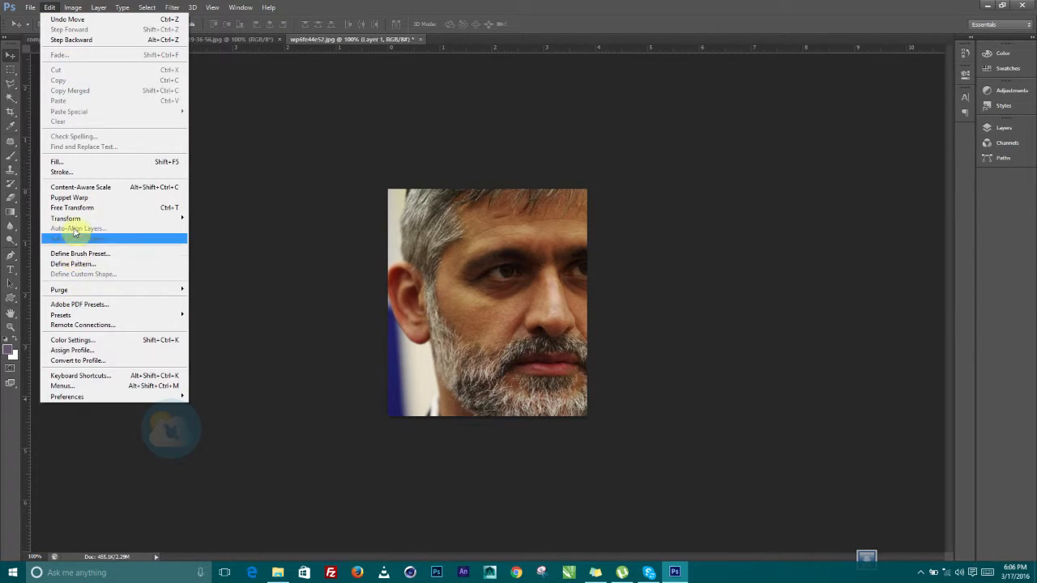
pyautogui.click(169, 209)
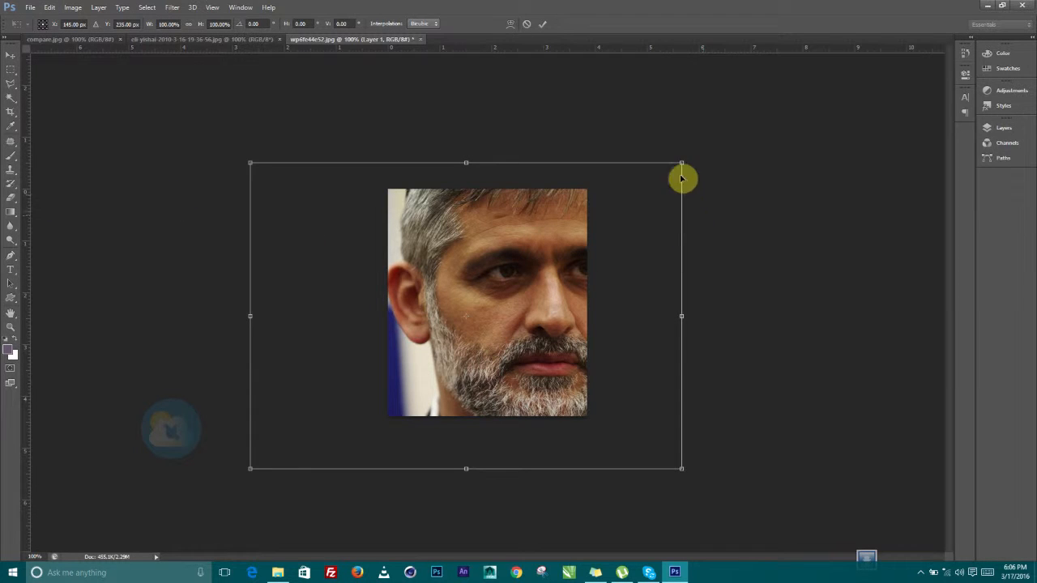
pyautogui.moveTo(683, 163); pyautogui.dragTo(652, 244)
pyautogui.moveTo(515, 312); pyautogui.dragTo(489, 297)
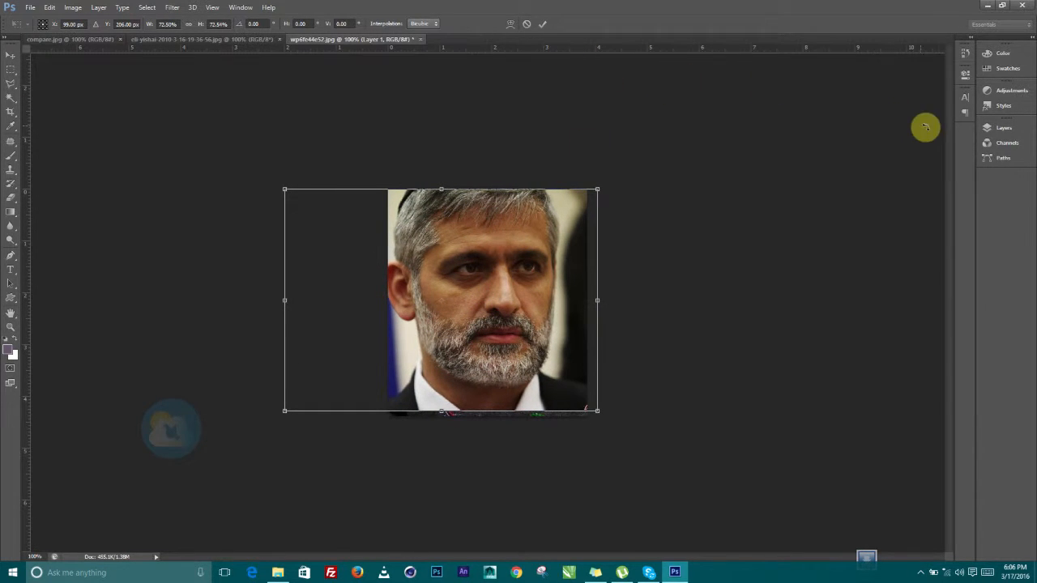
# - Lower Layer 1's opacity to 67% and shift the portrait to line up with the face underneath
pyautogui.click(1005, 127)
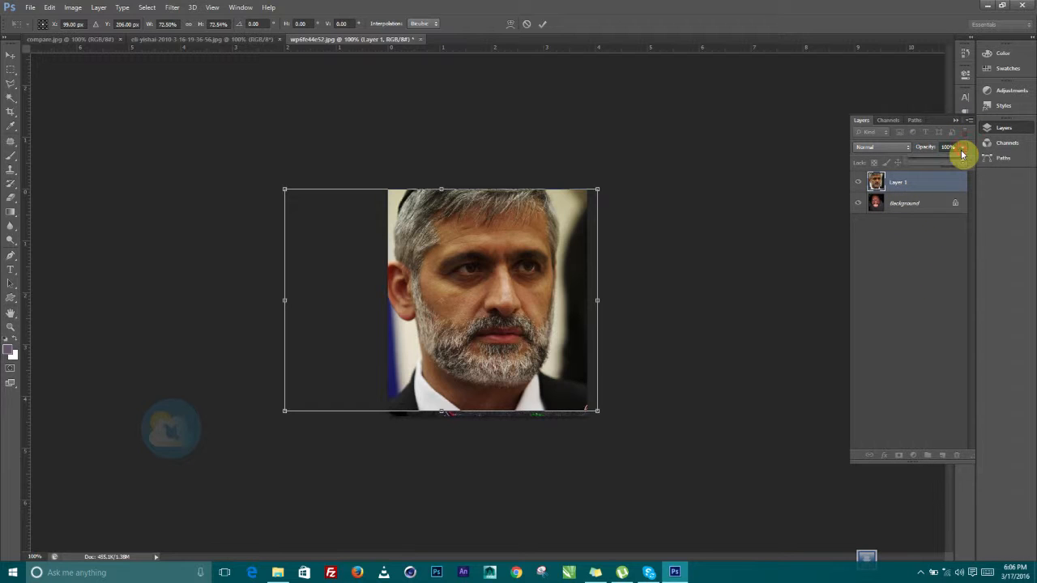
pyautogui.moveTo(936, 165); pyautogui.dragTo(945, 167)
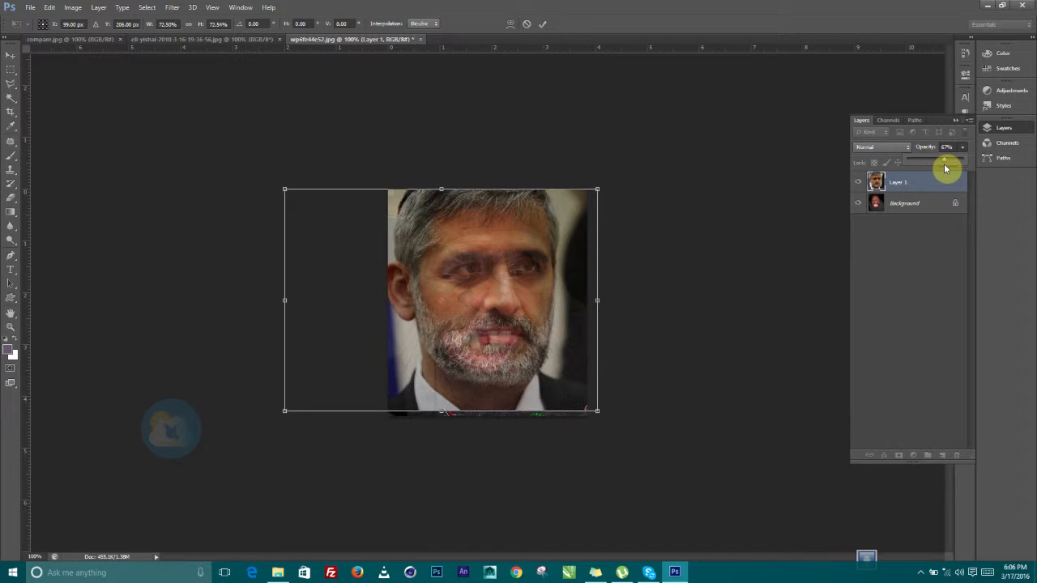
pyautogui.moveTo(524, 257); pyautogui.dragTo(443, 300)
pyautogui.moveTo(532, 292)
pyautogui.mouseDown()
pyautogui.moveTo(643, 216)
pyautogui.moveTo(533, 285)
pyautogui.mouseUp()
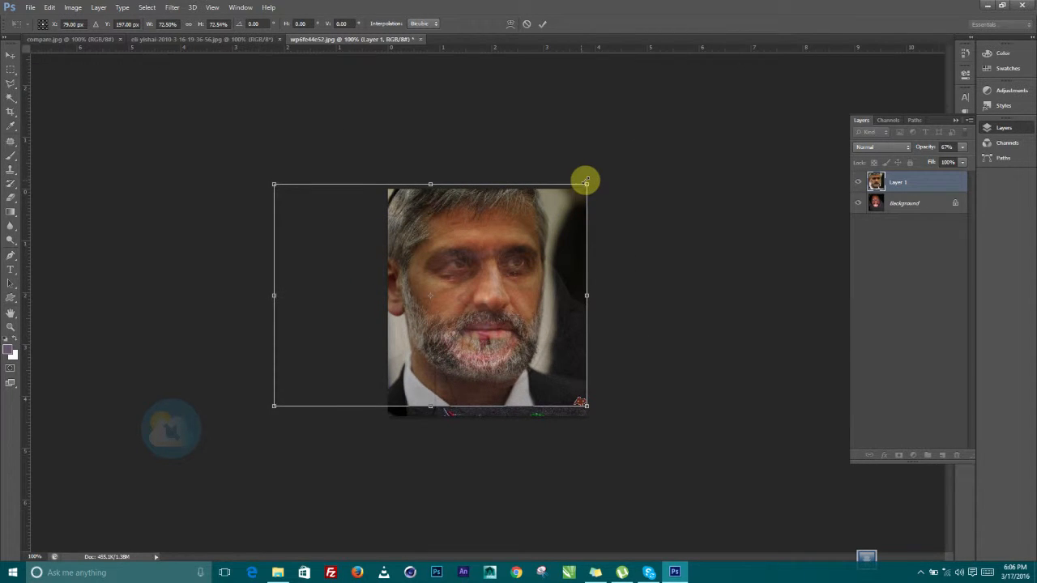
# - Scale the portrait to about 55%, align its beard over the open mouth, apply the transform and restore Layer 1's opacity to 100%
pyautogui.moveTo(587, 184); pyautogui.dragTo(550, 203)
pyautogui.moveTo(498, 308)
pyautogui.mouseDown()
pyautogui.moveTo(571, 289)
pyautogui.moveTo(507, 324)
pyautogui.mouseUp()
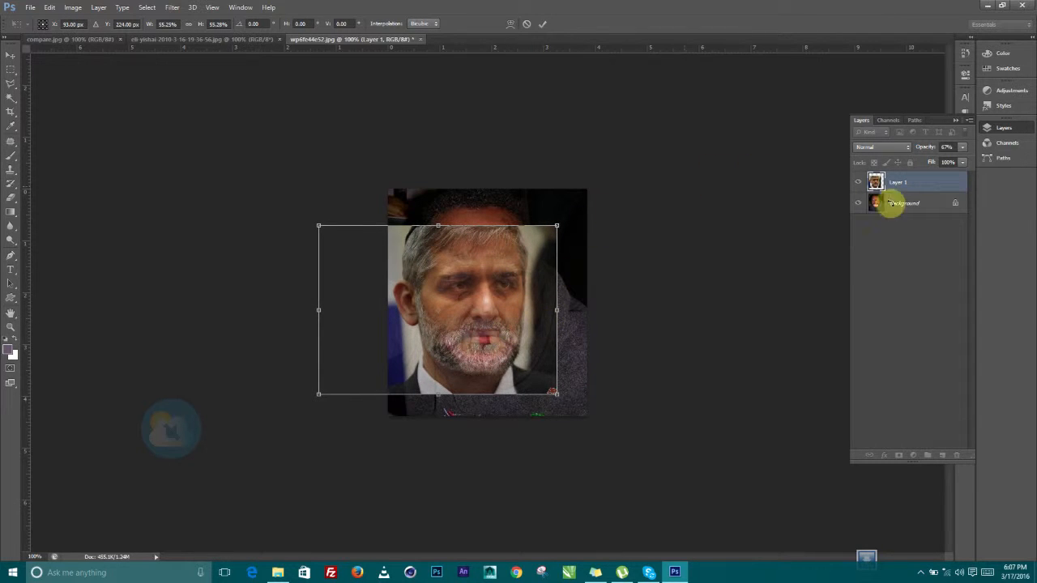
pyautogui.click(543, 26)
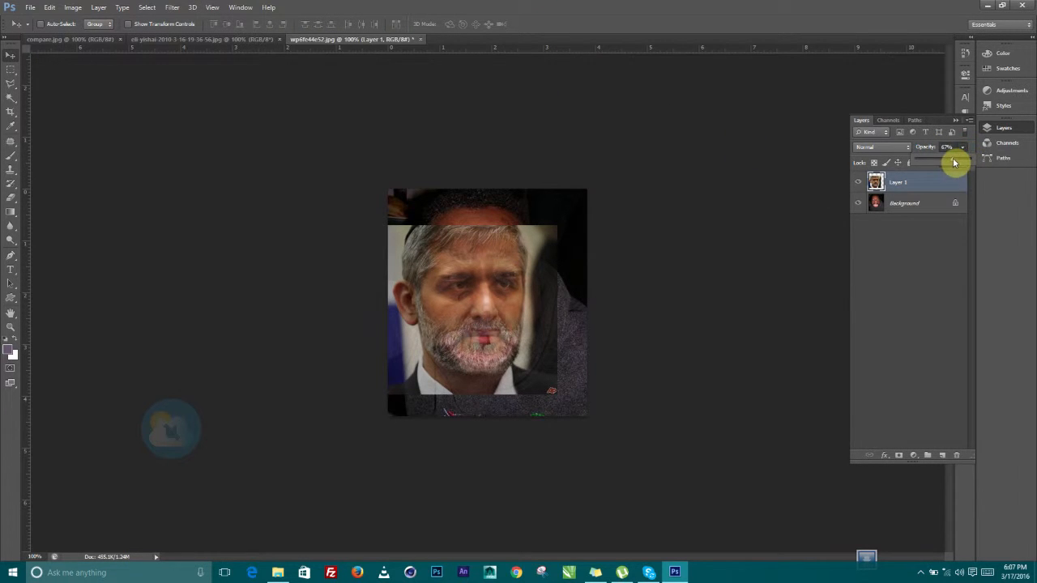
pyautogui.moveTo(953, 163); pyautogui.dragTo(1022, 164)
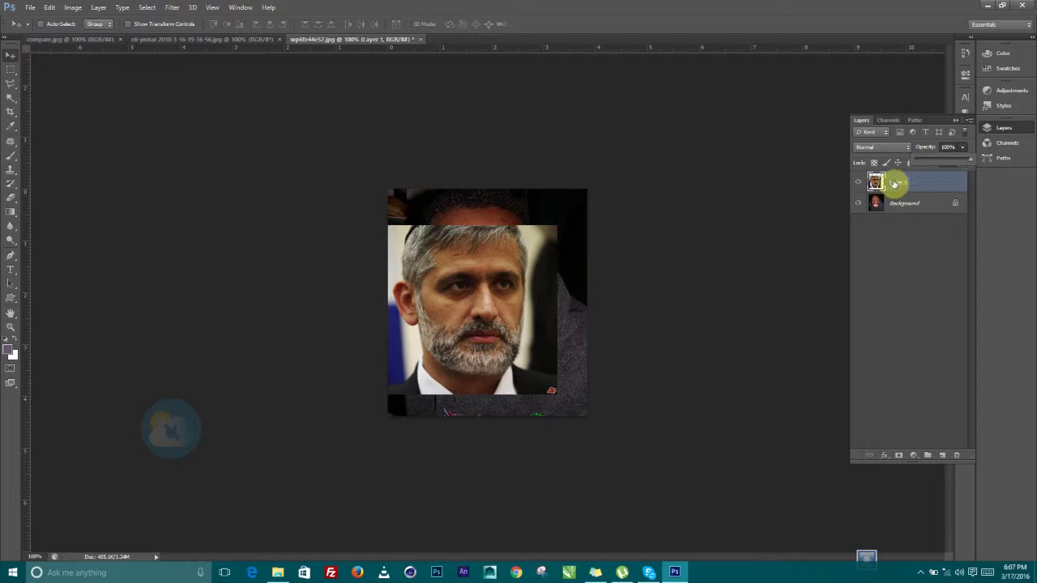
# - Compare the two layers by hiding Layer 1 and showing it again
pyautogui.click(906, 205)
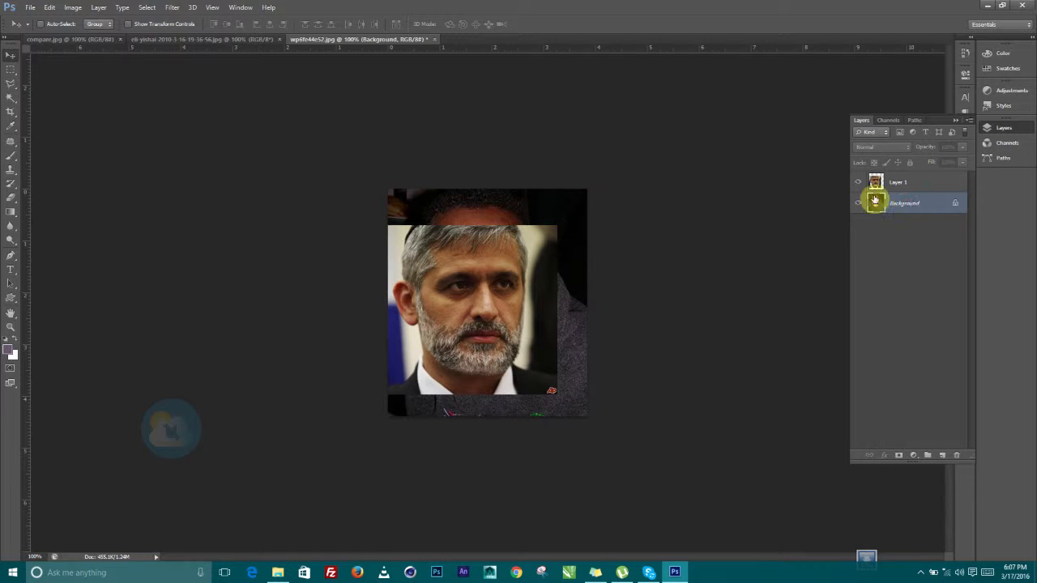
pyautogui.click(858, 184)
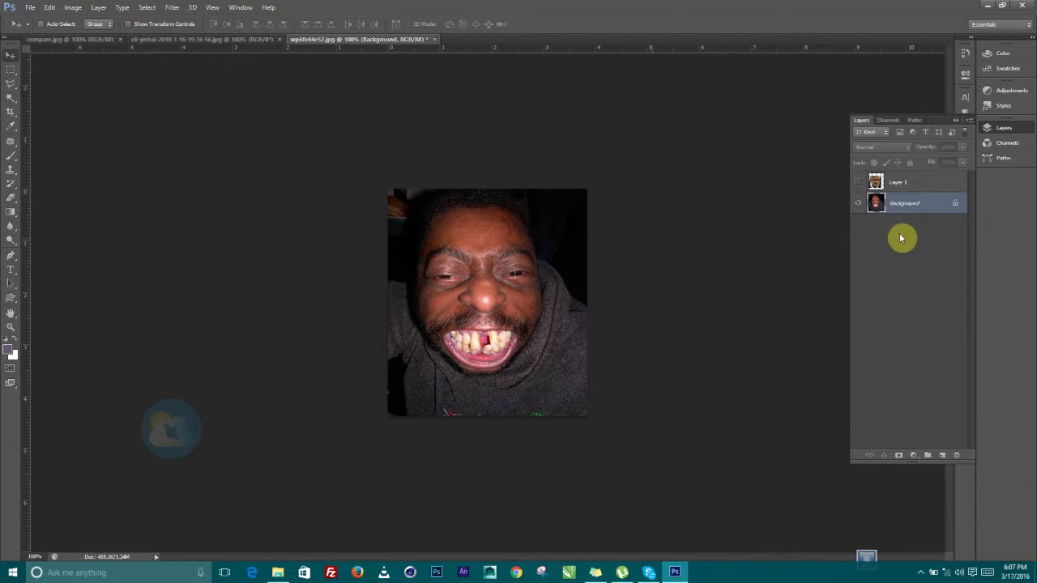
pyautogui.click(858, 182)
# - Add a white layer mask to Layer 1 and activate the Brush tool for painting on it
pyautogui.click(893, 184)
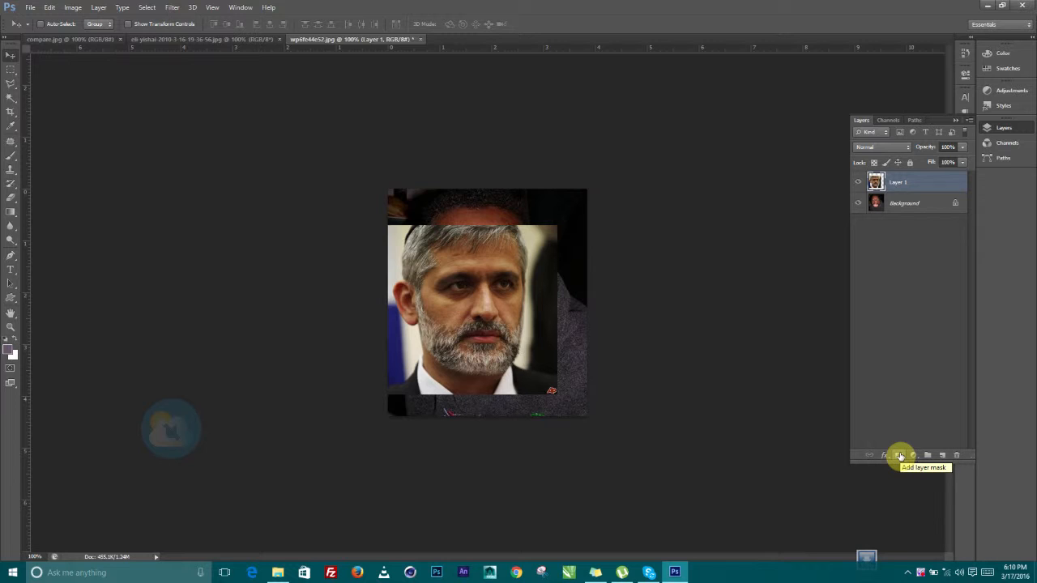
pyautogui.click(98, 8)
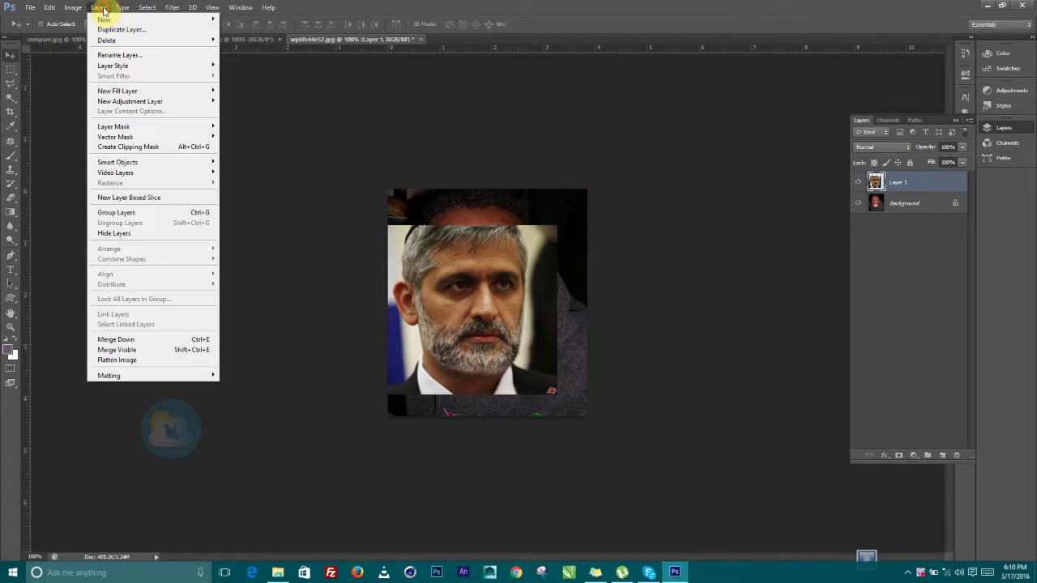
pyautogui.moveTo(107, 18)
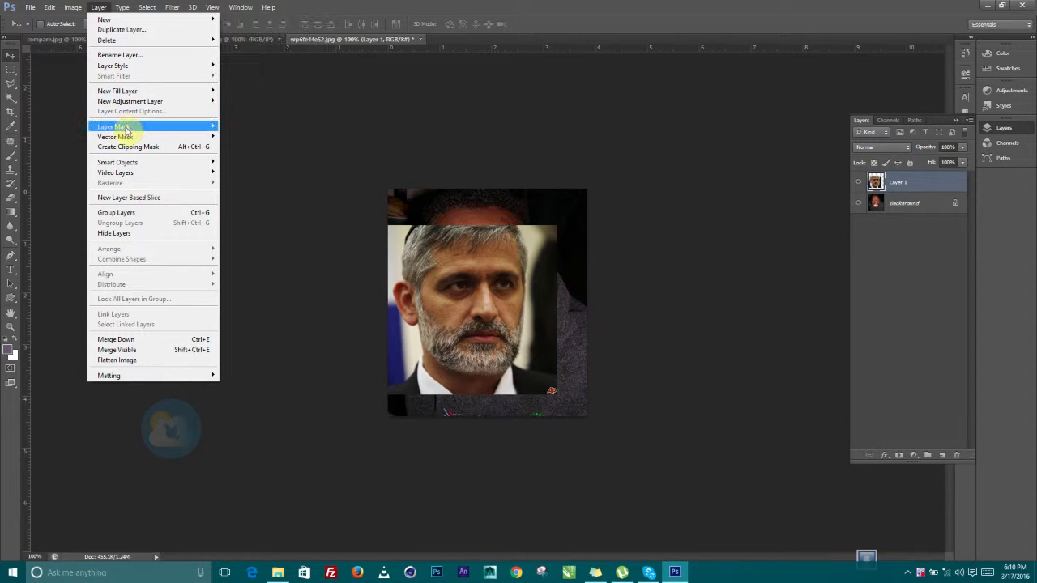
pyautogui.moveTo(149, 131)
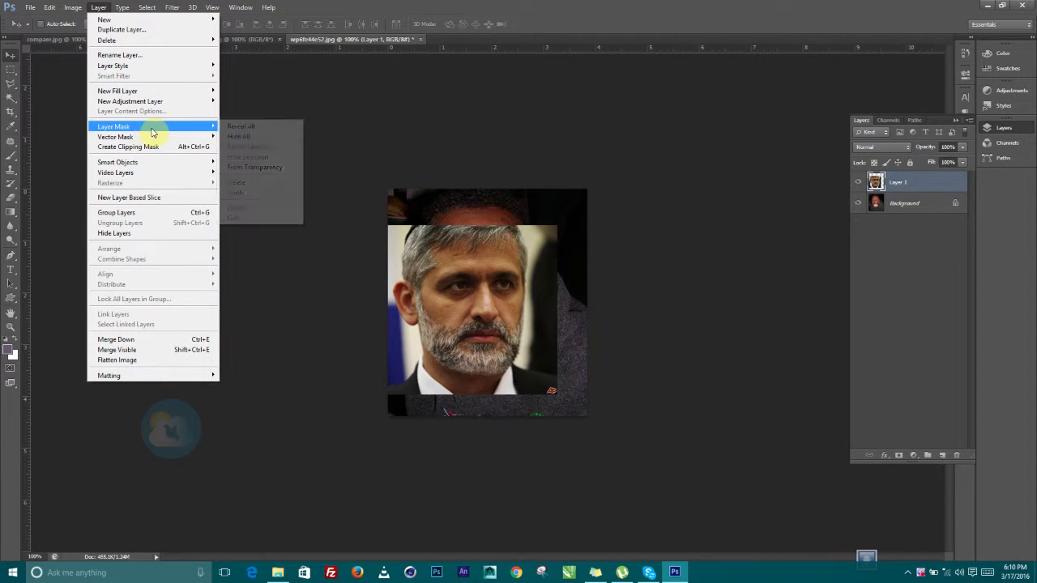
pyautogui.click(102, 7)
pyautogui.click(103, 7)
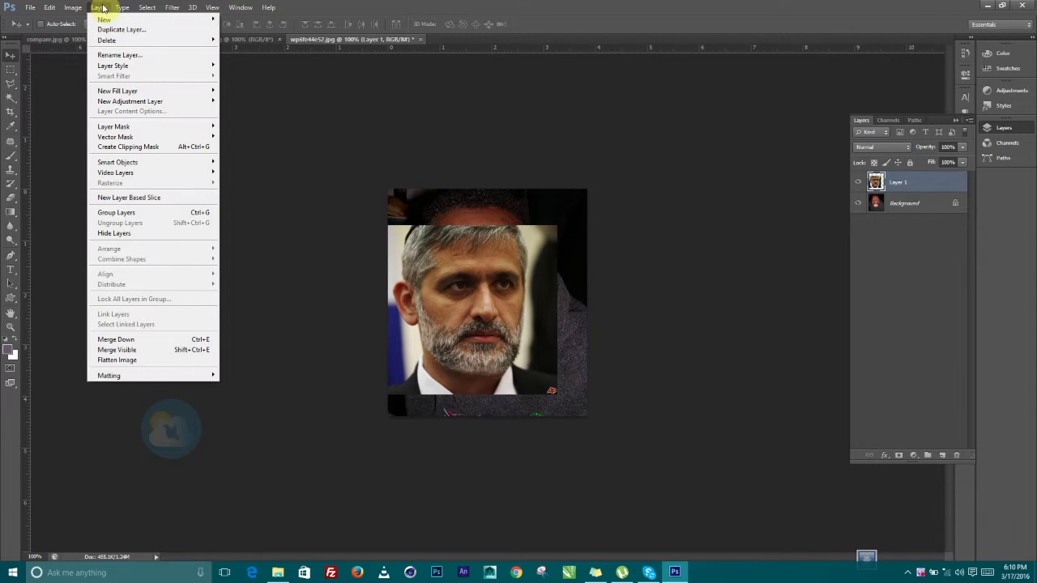
pyautogui.moveTo(123, 130)
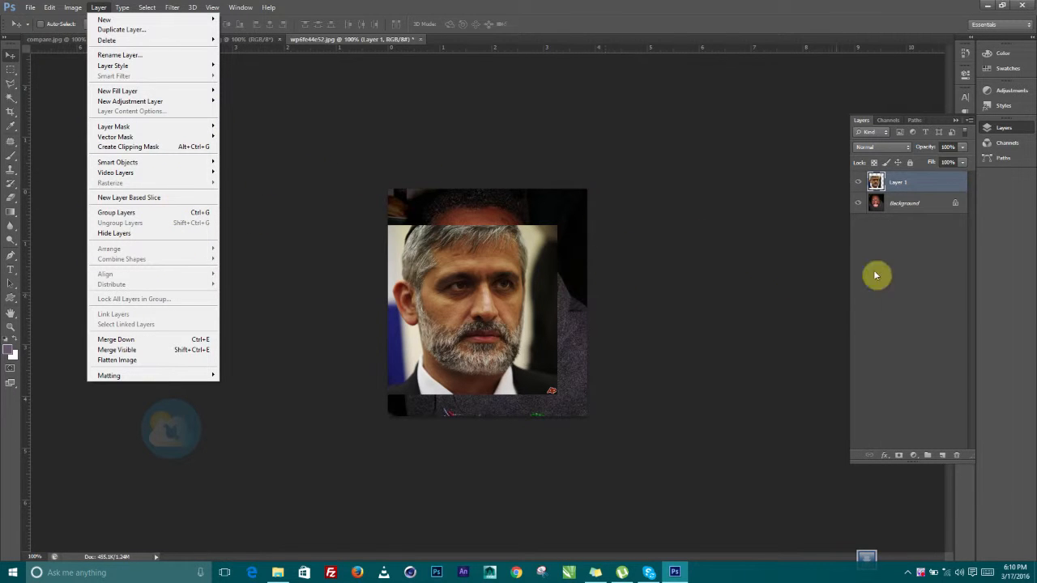
pyautogui.click(899, 255)
pyautogui.click(901, 184)
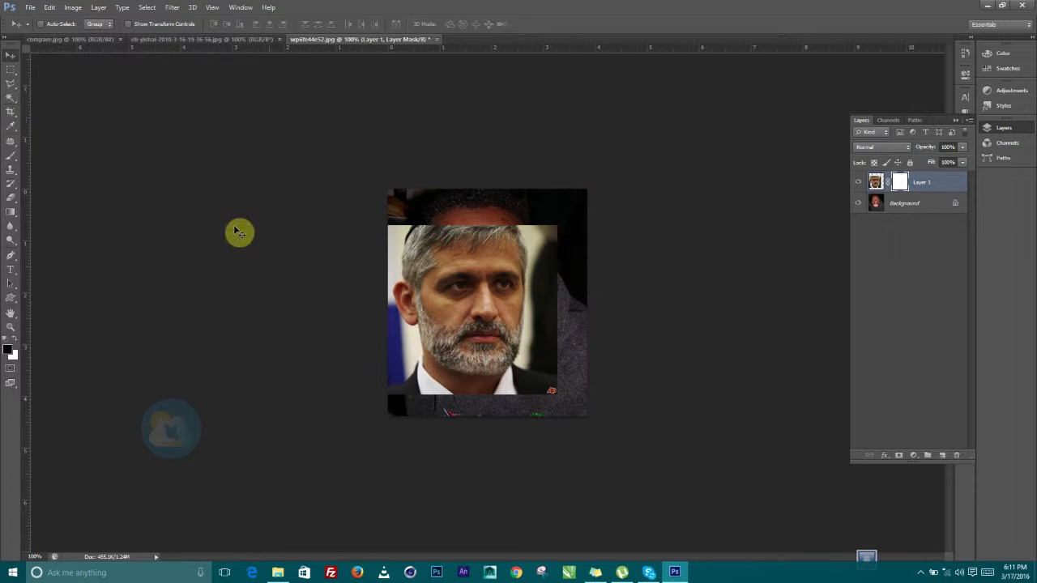
pyautogui.click(10, 157)
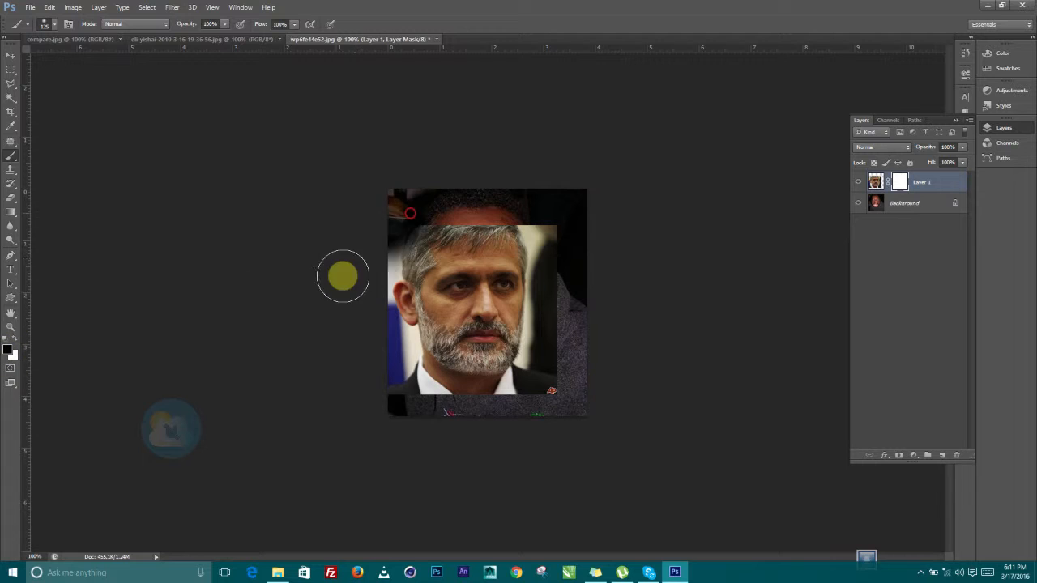
# - Try hiding the portrait's upper face with black on Layer 1's mask, then bring it back by painting white
pyautogui.moveTo(342, 278)
pyautogui.mouseDown()
pyautogui.moveTo(405, 230)
pyautogui.moveTo(481, 195)
pyautogui.moveTo(403, 263)
pyautogui.moveTo(550, 202)
pyautogui.moveTo(418, 272)
pyautogui.moveTo(555, 234)
pyautogui.moveTo(573, 243)
pyautogui.moveTo(431, 257)
pyautogui.moveTo(380, 291)
pyautogui.moveTo(515, 265)
pyautogui.moveTo(548, 291)
pyautogui.mouseUp()
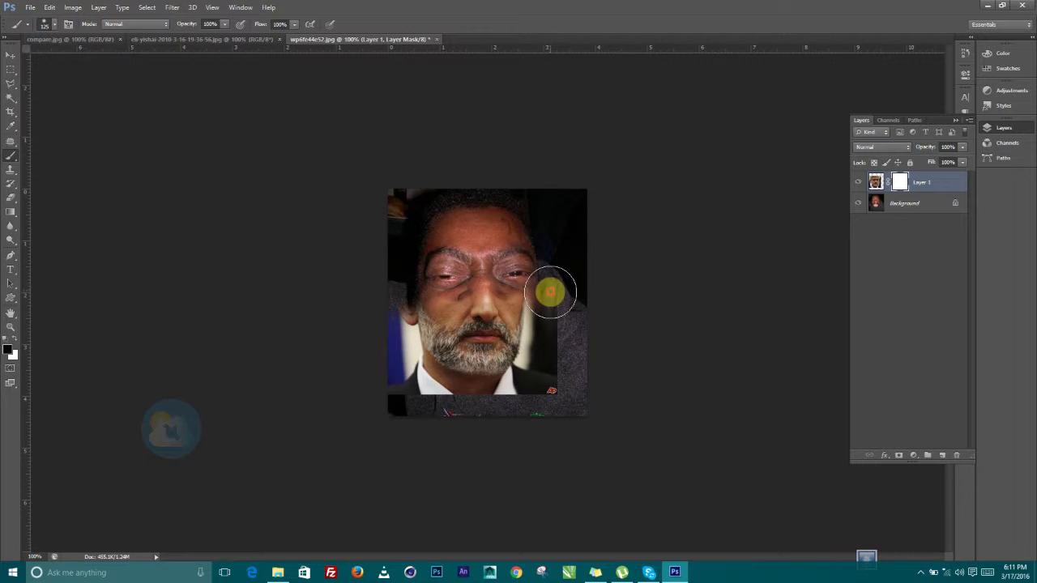
pyautogui.moveTo(477, 358)
pyautogui.mouseDown()
pyautogui.moveTo(608, 291)
pyautogui.moveTo(671, 297)
pyautogui.mouseUp()
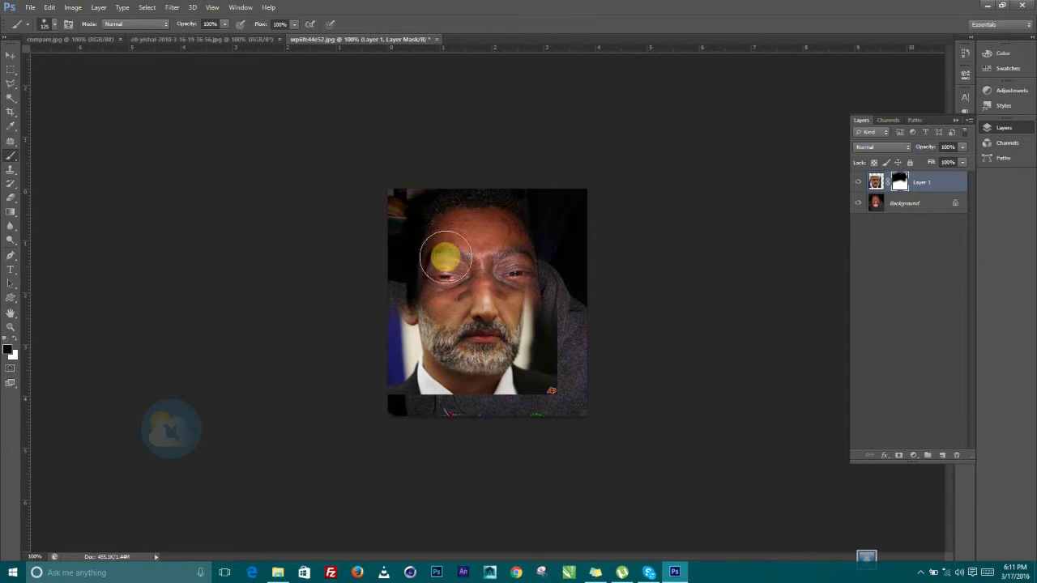
pyautogui.click(14, 342)
pyautogui.moveTo(462, 273)
pyautogui.mouseDown()
pyautogui.moveTo(550, 272)
pyautogui.moveTo(481, 271)
pyautogui.moveTo(409, 290)
pyautogui.moveTo(545, 245)
pyautogui.moveTo(430, 260)
pyautogui.moveTo(536, 242)
pyautogui.moveTo(464, 240)
pyautogui.moveTo(171, 287)
pyautogui.moveTo(30, 326)
pyautogui.mouseUp()
pyautogui.click(15, 342)
pyautogui.moveTo(546, 232)
pyautogui.mouseDown()
pyautogui.moveTo(462, 236)
pyautogui.moveTo(537, 247)
pyautogui.moveTo(18, 337)
pyautogui.mouseUp()
pyautogui.click(15, 341)
pyautogui.moveTo(465, 298)
pyautogui.mouseDown()
pyautogui.moveTo(496, 267)
pyautogui.moveTo(555, 262)
pyautogui.moveTo(366, 268)
pyautogui.moveTo(576, 240)
pyautogui.moveTo(440, 231)
pyautogui.mouseUp()
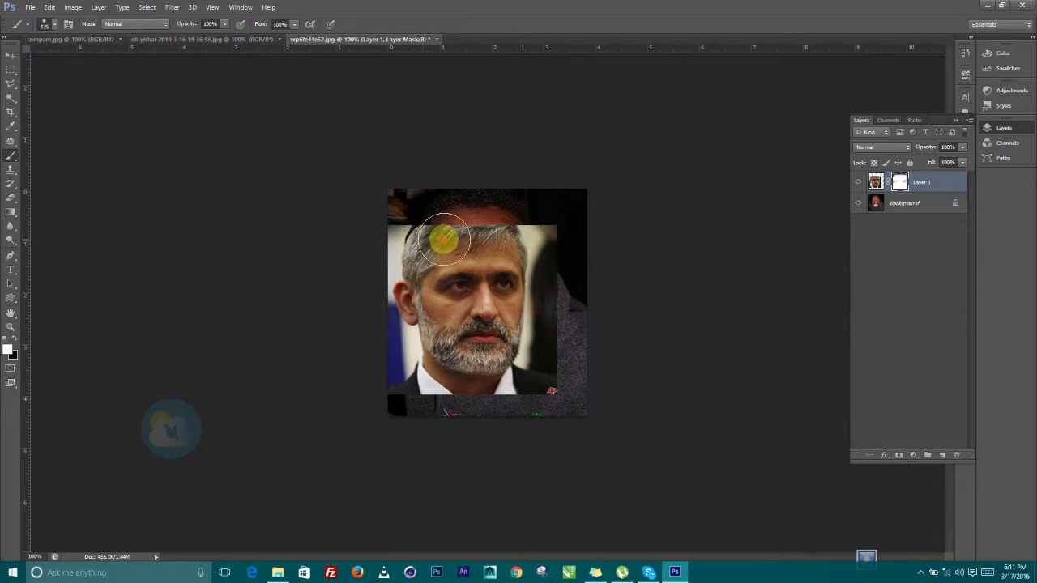
pyautogui.click(449, 235)
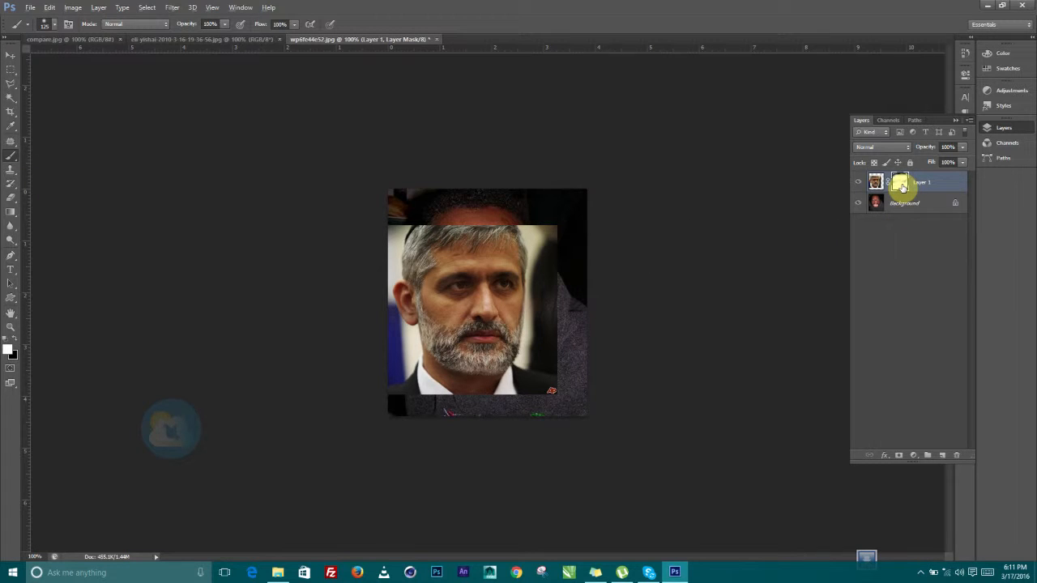
# - Display Layer 1's mask on its own, paint the remaining dark areas white, and return to the normal image view
pyautogui.keyDown('alt'); pyautogui.click(901, 182); pyautogui.keyUp('alt')
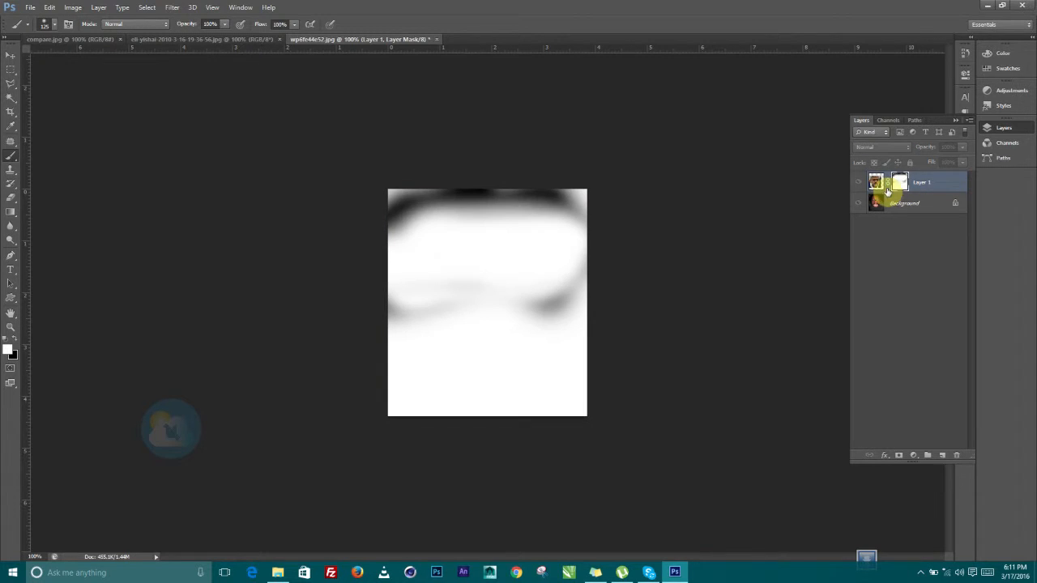
pyautogui.moveTo(439, 222)
pyautogui.mouseDown()
pyautogui.moveTo(497, 216)
pyautogui.moveTo(497, 229)
pyautogui.moveTo(484, 215)
pyautogui.moveTo(552, 205)
pyautogui.moveTo(512, 202)
pyautogui.mouseUp()
pyautogui.moveTo(546, 273)
pyautogui.mouseDown()
pyautogui.moveTo(553, 296)
pyautogui.moveTo(575, 222)
pyautogui.moveTo(435, 208)
pyautogui.moveTo(557, 212)
pyautogui.moveTo(532, 197)
pyautogui.moveTo(489, 201)
pyautogui.moveTo(546, 234)
pyautogui.moveTo(556, 224)
pyautogui.moveTo(475, 213)
pyautogui.moveTo(526, 245)
pyautogui.mouseUp()
pyautogui.press('x')
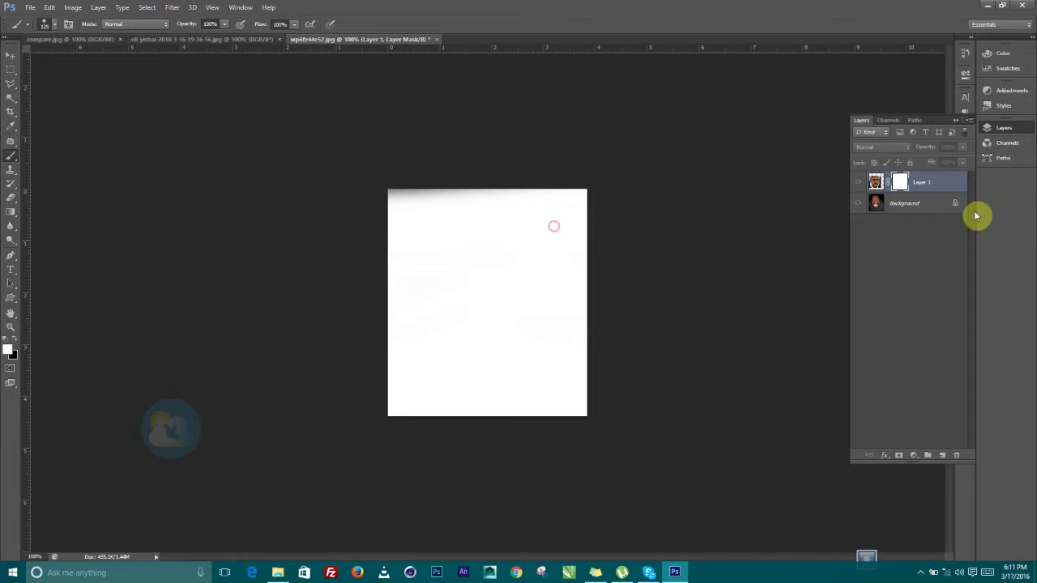
pyautogui.keyDown('alt'); pyautogui.click(902, 182); pyautogui.keyUp('alt')
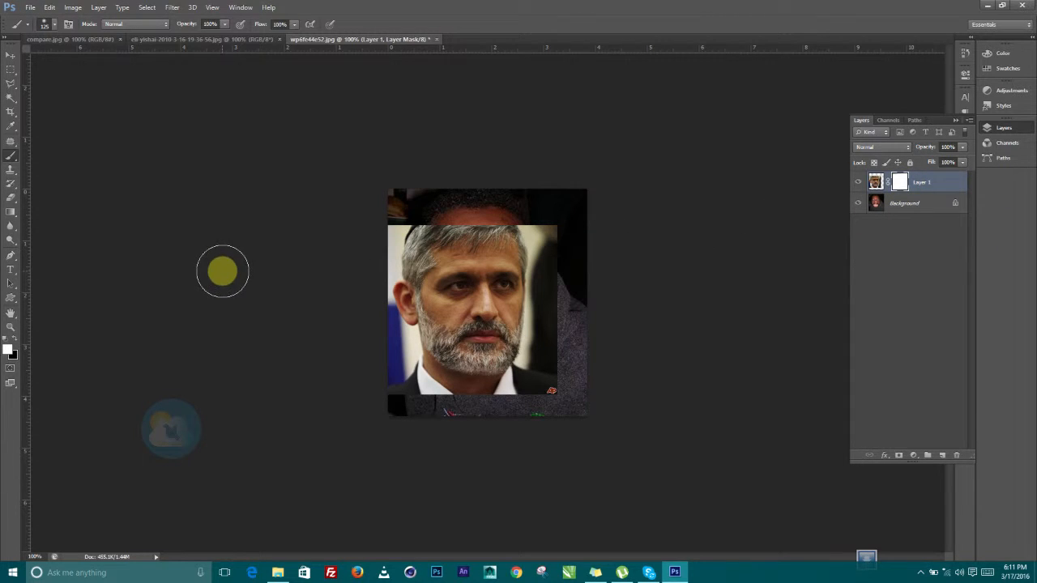
# - Paint black on Layer 1's mask with the 125 px brush to hide the portrait around the mouth and beard
pyautogui.press('x')
pyautogui.moveTo(454, 204)
pyautogui.mouseDown()
pyautogui.moveTo(452, 235)
pyautogui.moveTo(514, 221)
pyautogui.moveTo(468, 241)
pyautogui.moveTo(423, 237)
pyautogui.moveTo(402, 278)
pyautogui.moveTo(548, 252)
pyautogui.moveTo(45, 341)
pyautogui.moveTo(393, 258)
pyautogui.moveTo(384, 303)
pyautogui.moveTo(494, 255)
pyautogui.moveTo(421, 275)
pyautogui.moveTo(580, 275)
pyautogui.moveTo(451, 276)
pyautogui.moveTo(476, 278)
pyautogui.moveTo(380, 296)
pyautogui.moveTo(386, 364)
pyautogui.moveTo(460, 413)
pyautogui.moveTo(420, 376)
pyautogui.moveTo(390, 297)
pyautogui.moveTo(440, 413)
pyautogui.moveTo(566, 409)
pyautogui.moveTo(588, 284)
pyautogui.moveTo(564, 381)
pyautogui.mouseUp()
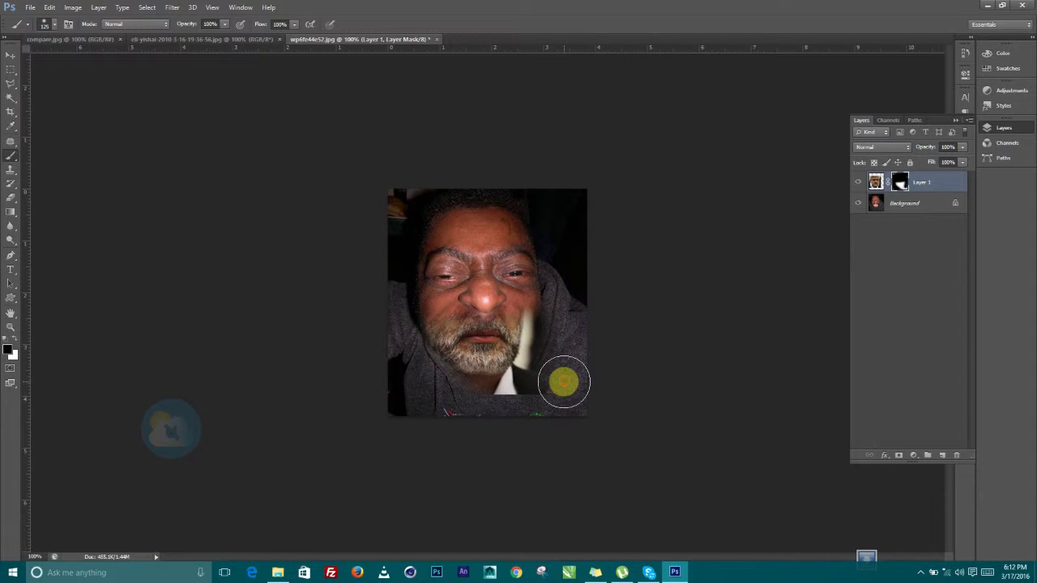
pyautogui.scroll(1, 504, 324)
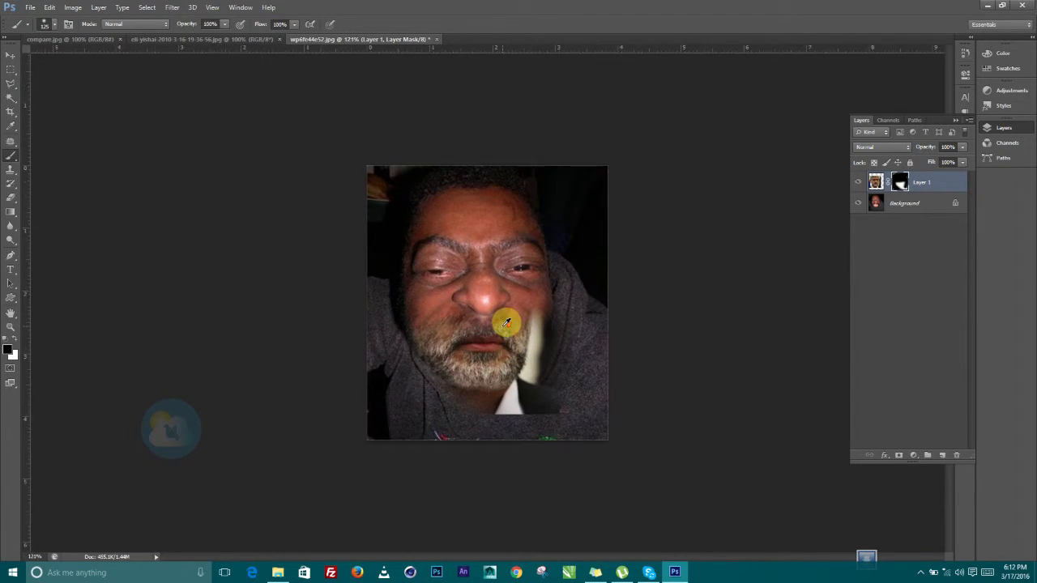
pyautogui.scroll(2, 505, 324)
pyautogui.moveTo(618, 372)
pyautogui.mouseDown()
pyautogui.moveTo(637, 355)
pyautogui.moveTo(616, 445)
pyautogui.moveTo(517, 483)
pyautogui.mouseUp()
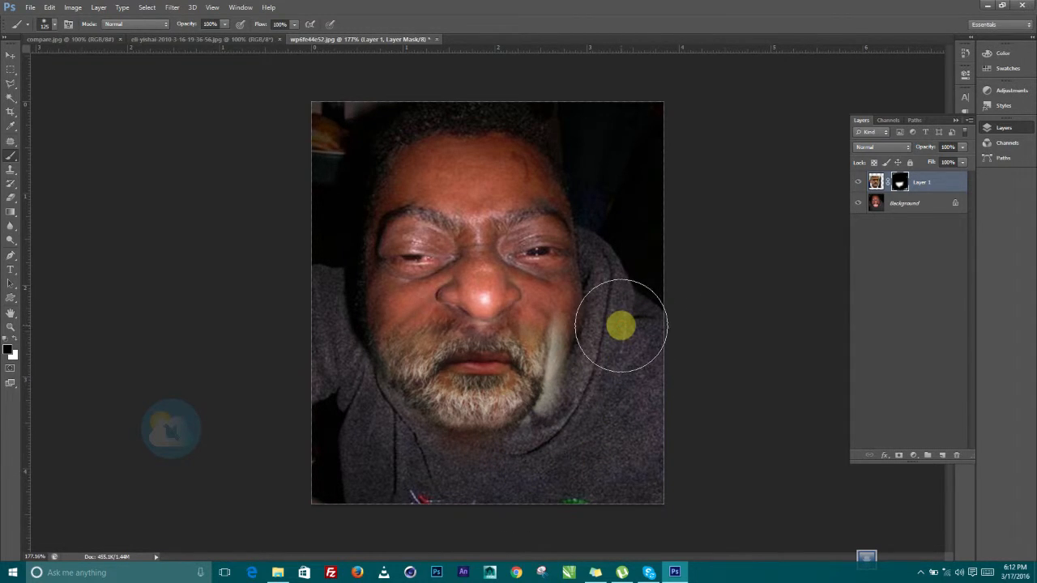
# - Reduce the brush to 40 px and paint black on Layer 1's mask along the beard's sides and underside to refine the blend
pyautogui.press('[')
pyautogui.press('[')
pyautogui.press('[')
pyautogui.press('[')
pyautogui.press('[')
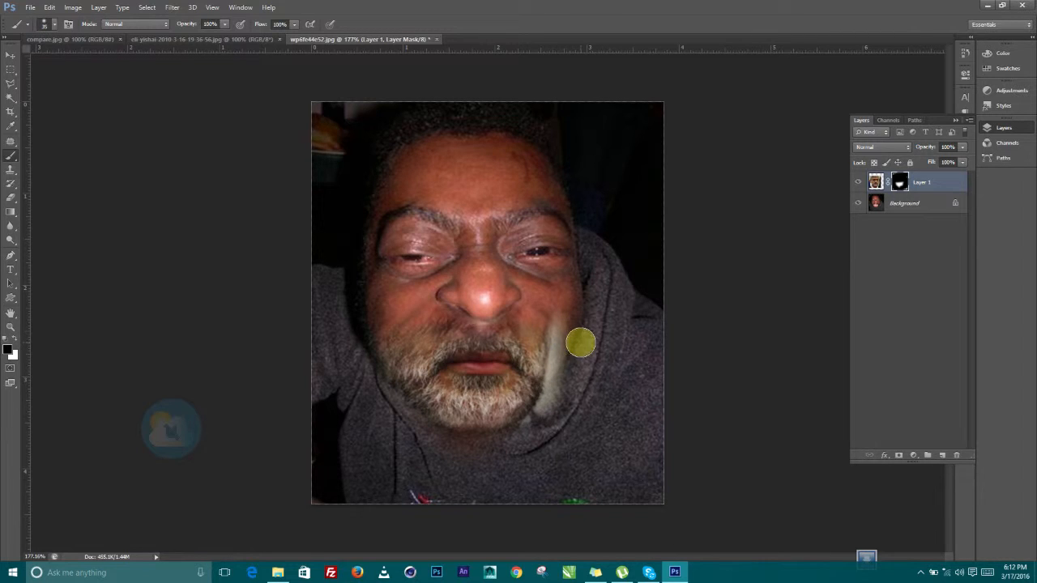
pyautogui.click(55, 24)
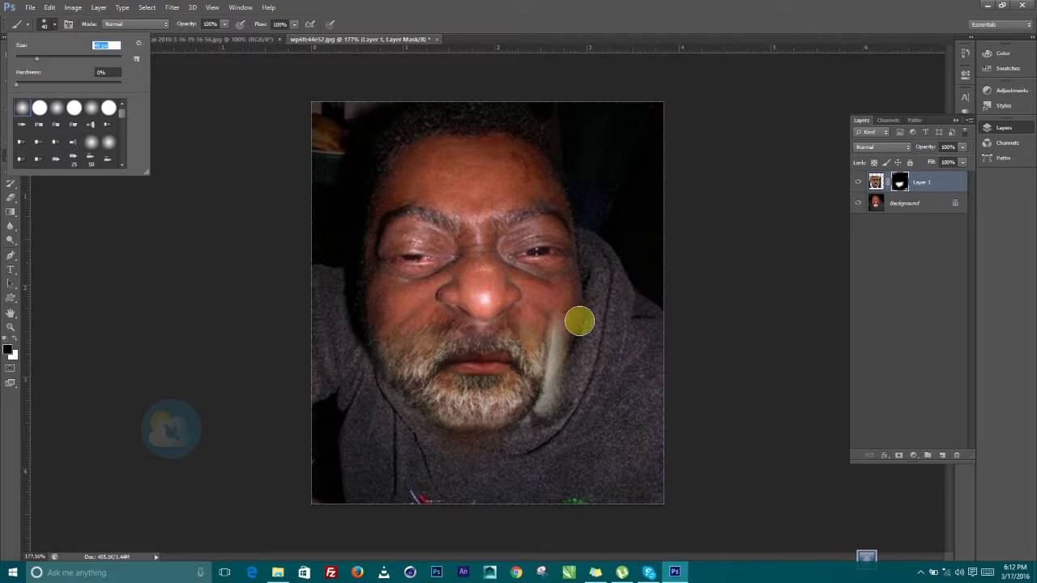
pyautogui.moveTo(581, 332)
pyautogui.mouseDown()
pyautogui.moveTo(561, 314)
pyautogui.moveTo(575, 362)
pyautogui.moveTo(574, 332)
pyautogui.moveTo(570, 388)
pyautogui.moveTo(574, 314)
pyautogui.moveTo(554, 304)
pyautogui.moveTo(572, 345)
pyautogui.moveTo(535, 322)
pyautogui.moveTo(553, 347)
pyautogui.moveTo(550, 418)
pyautogui.moveTo(520, 438)
pyautogui.moveTo(468, 447)
pyautogui.moveTo(390, 391)
pyautogui.moveTo(368, 328)
pyautogui.moveTo(358, 366)
pyautogui.moveTo(415, 319)
pyautogui.moveTo(533, 317)
pyautogui.moveTo(407, 316)
pyautogui.moveTo(384, 330)
pyautogui.moveTo(440, 312)
pyautogui.moveTo(373, 345)
pyautogui.moveTo(470, 314)
pyautogui.moveTo(533, 323)
pyautogui.moveTo(564, 353)
pyautogui.moveTo(569, 374)
pyautogui.moveTo(535, 424)
pyautogui.mouseUp()
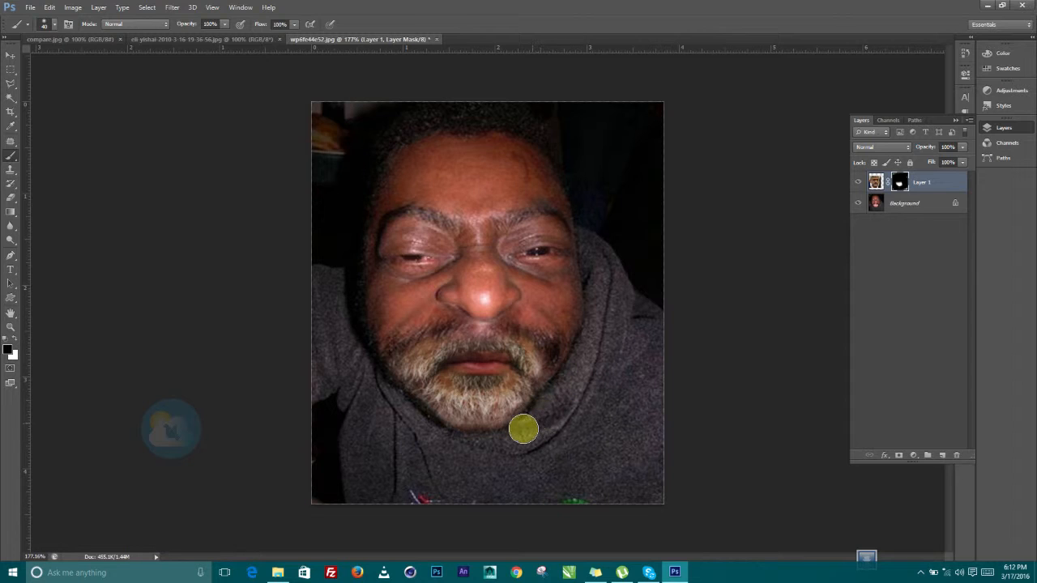
pyautogui.moveTo(434, 443)
pyautogui.mouseDown()
pyautogui.moveTo(564, 416)
pyautogui.moveTo(558, 340)
pyautogui.moveTo(570, 335)
pyautogui.mouseUp()
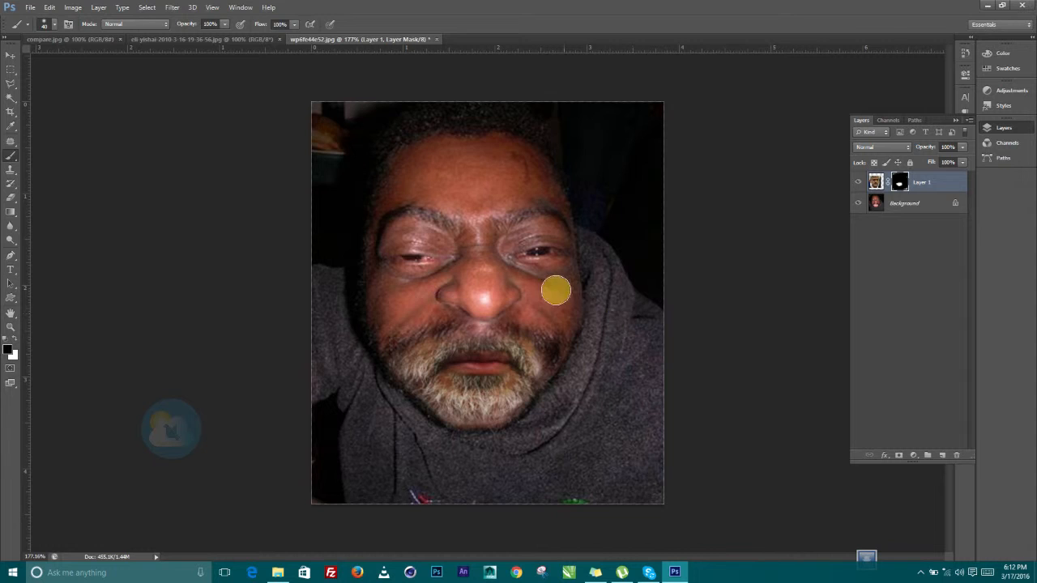
pyautogui.scroll(-1, 558, 285)
pyautogui.scroll(2, 567, 295)
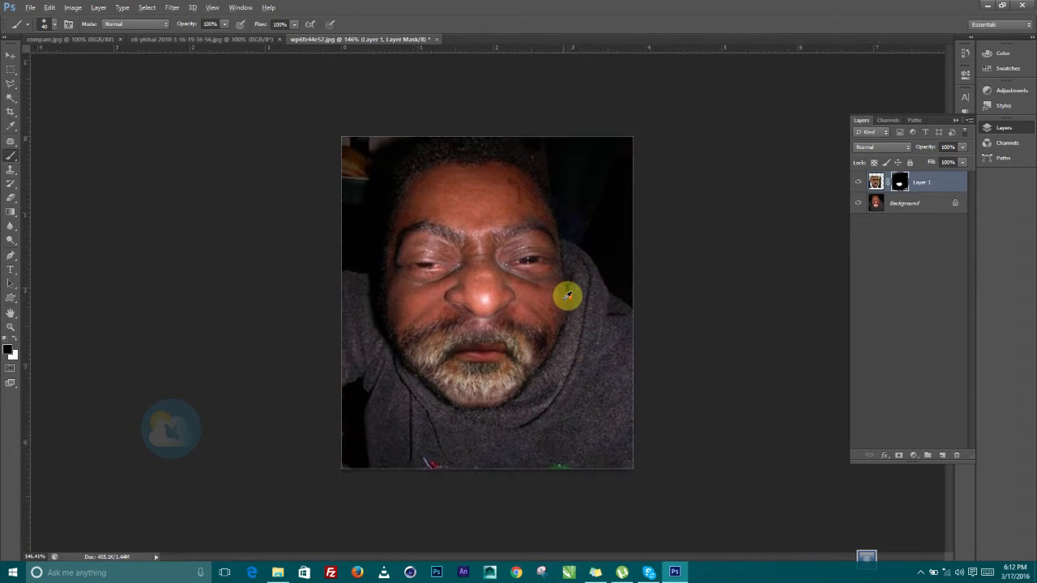
pyautogui.scroll(1, 562, 320)
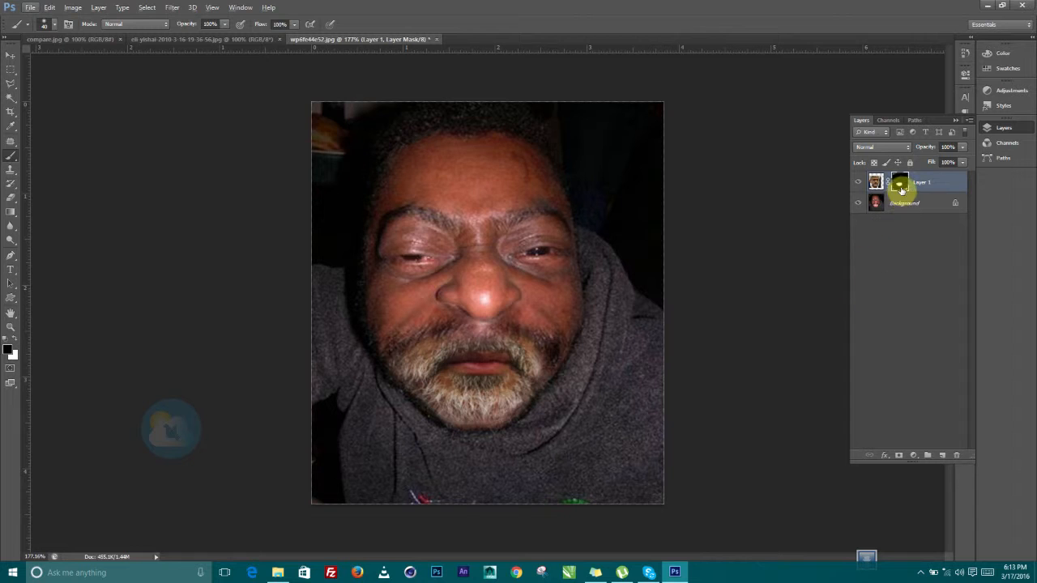
# - Display Layer 1's mask on its own, paint the leftover light patches in the corners black, and return to the normal image view
pyautogui.keyDown('alt'); pyautogui.click(901, 185); pyautogui.keyUp('alt')
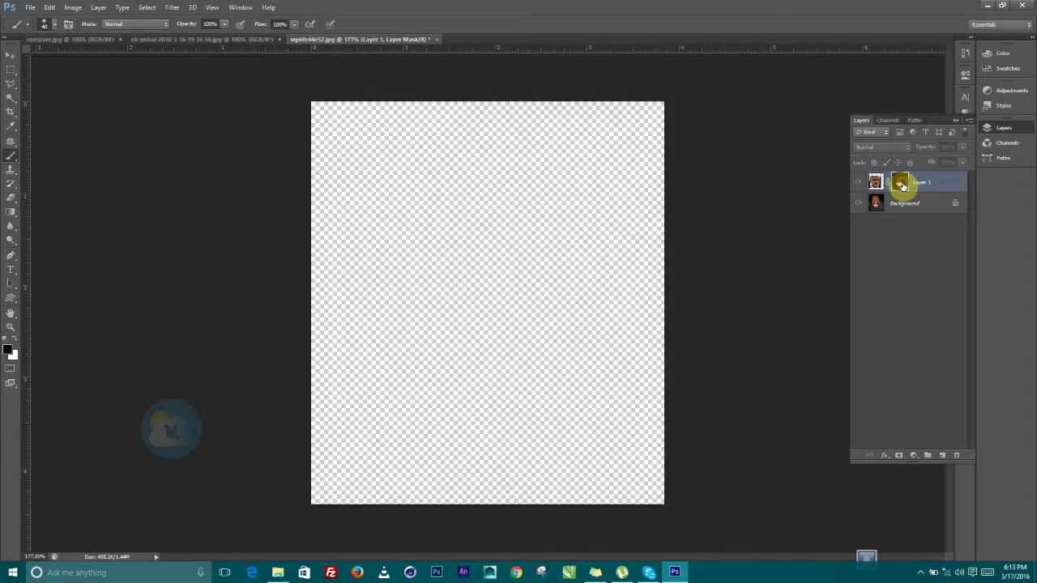
pyautogui.moveTo(678, 421)
pyautogui.mouseDown()
pyautogui.moveTo(673, 471)
pyautogui.moveTo(640, 469)
pyautogui.moveTo(622, 496)
pyautogui.moveTo(530, 508)
pyautogui.mouseUp()
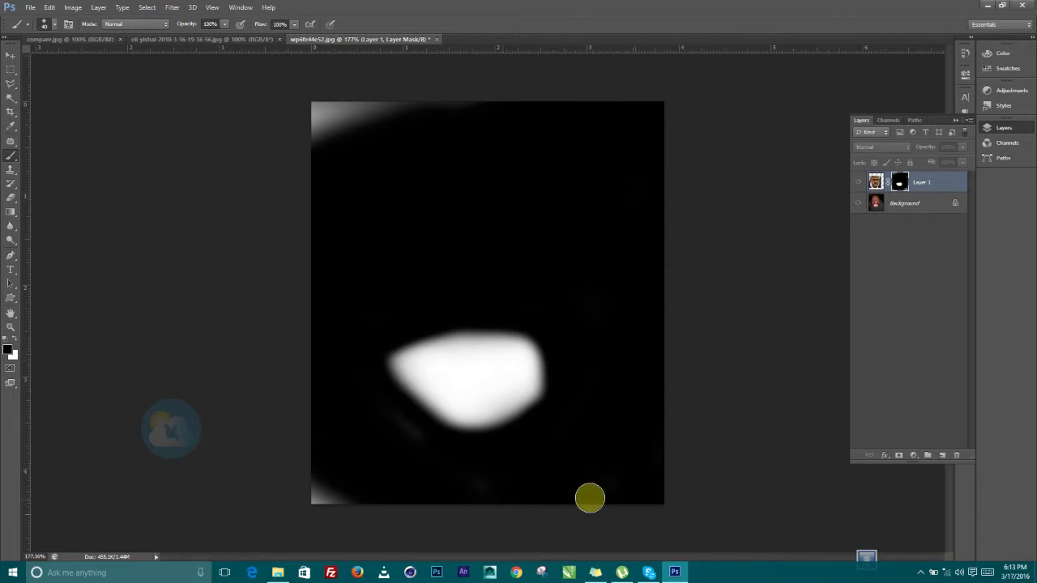
pyautogui.moveTo(374, 500)
pyautogui.mouseDown()
pyautogui.moveTo(292, 486)
pyautogui.moveTo(341, 521)
pyautogui.mouseUp()
pyautogui.moveTo(531, 126)
pyautogui.mouseDown()
pyautogui.moveTo(361, 121)
pyautogui.moveTo(321, 109)
pyautogui.mouseUp()
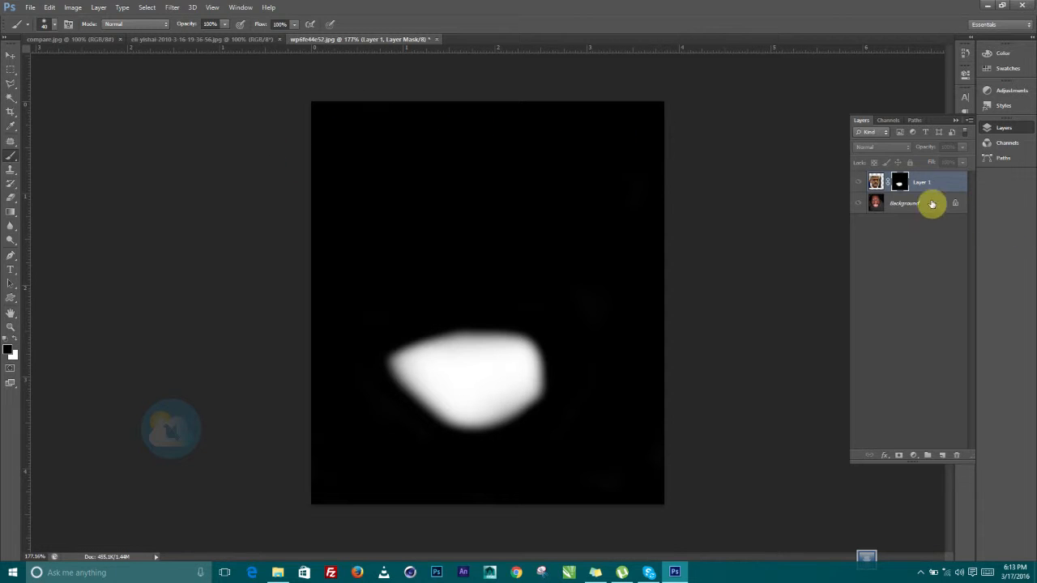
pyautogui.keyDown('alt'); pyautogui.click(899, 182); pyautogui.keyUp('alt')
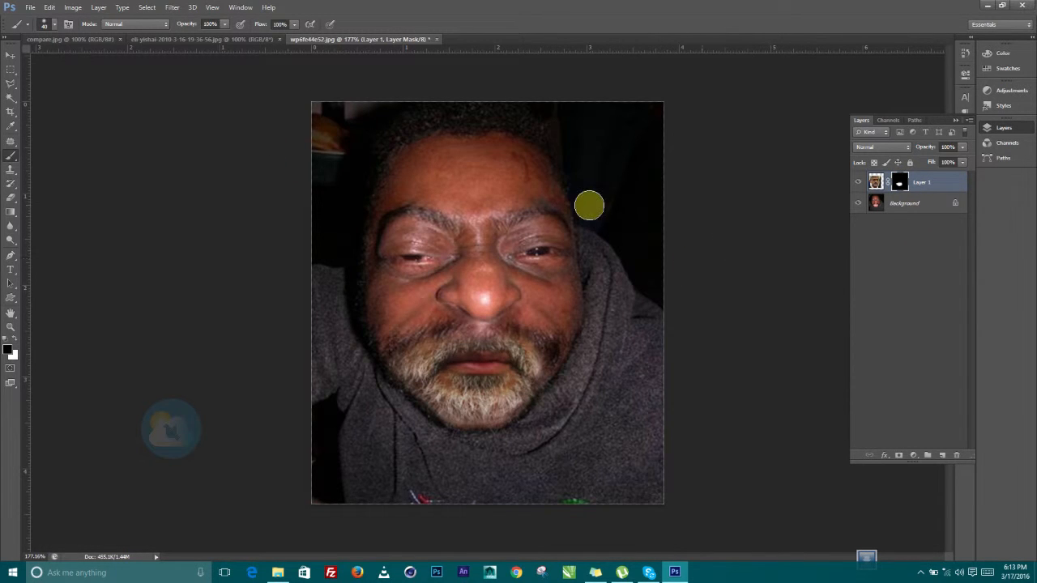
# - Add a Levels adjustment layer above Layer 1 and lower its white output level to 234
pyautogui.hotkey('ctrl', '1')
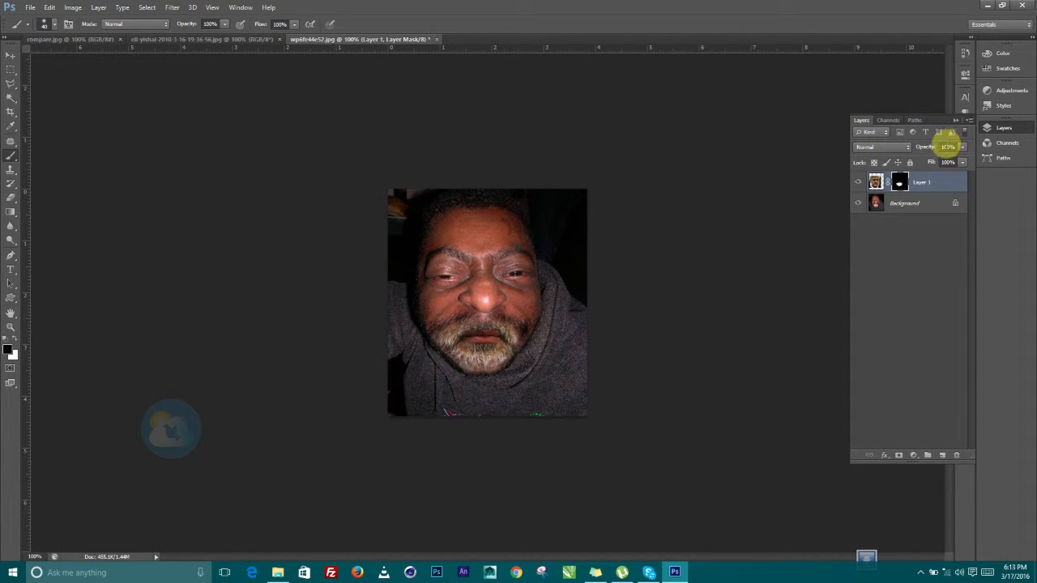
pyautogui.click(1014, 95)
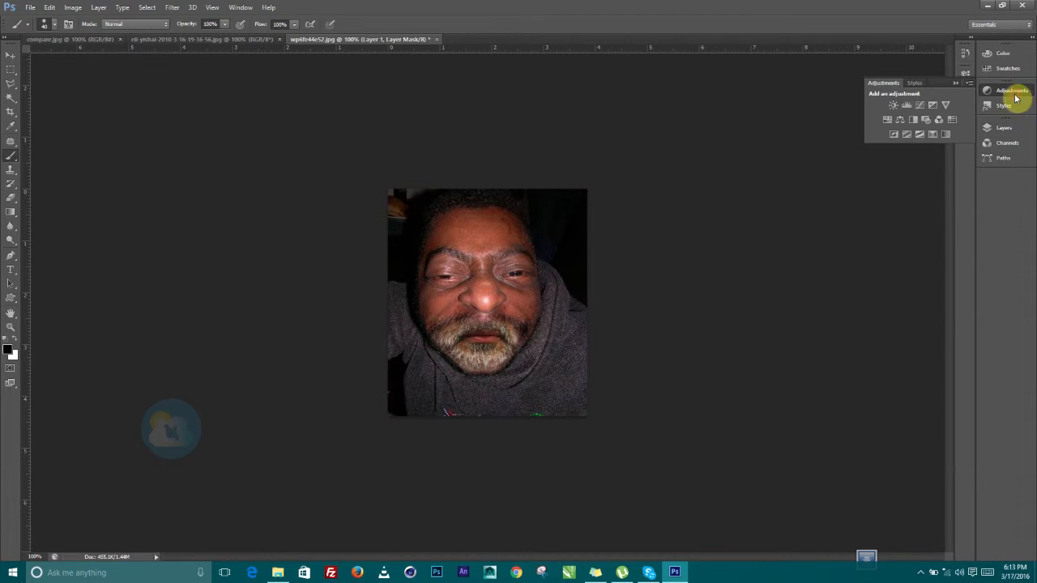
pyautogui.click(910, 109)
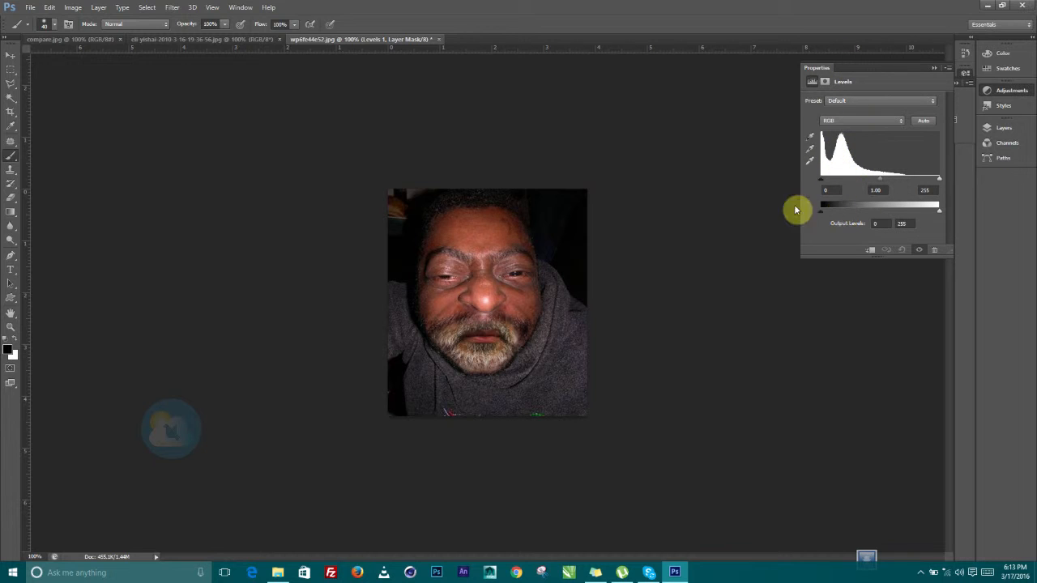
pyautogui.moveTo(822, 215); pyautogui.dragTo(822, 219)
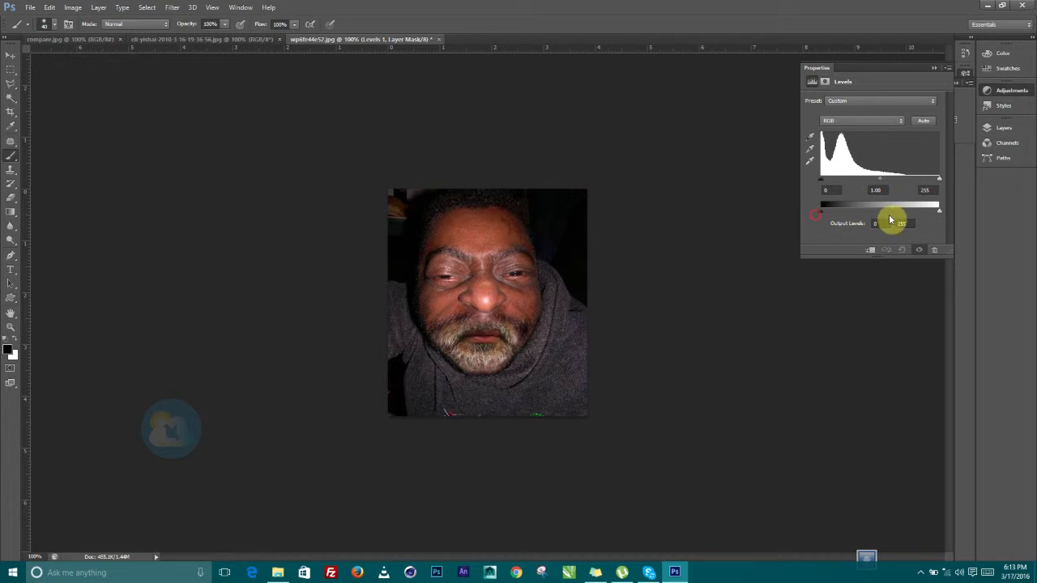
pyautogui.moveTo(934, 214); pyautogui.dragTo(930, 215)
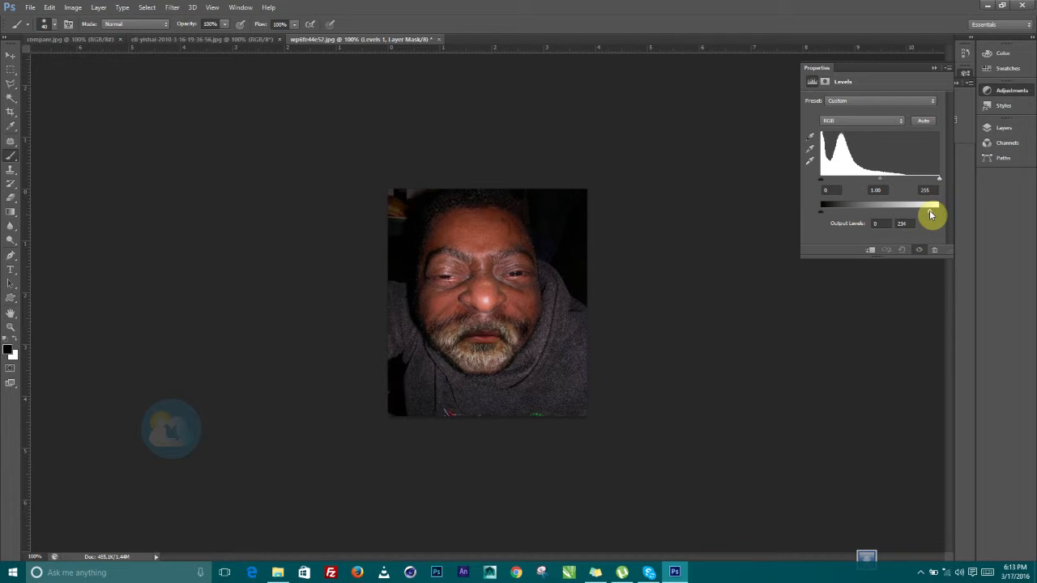
pyautogui.click(933, 71)
pyautogui.click(981, 128)
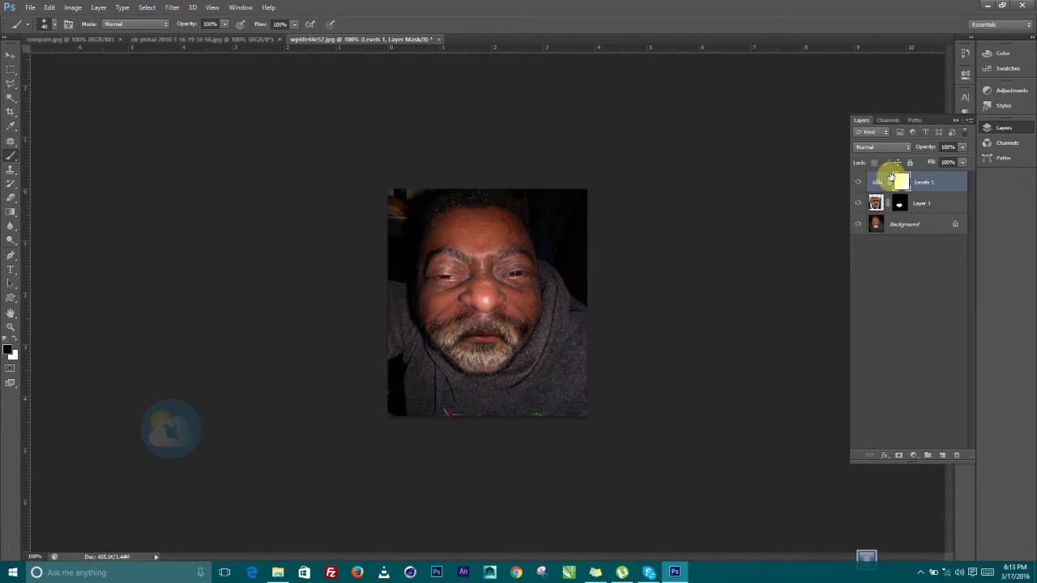
pyautogui.moveTo(899, 207); pyautogui.dragTo(884, 191)
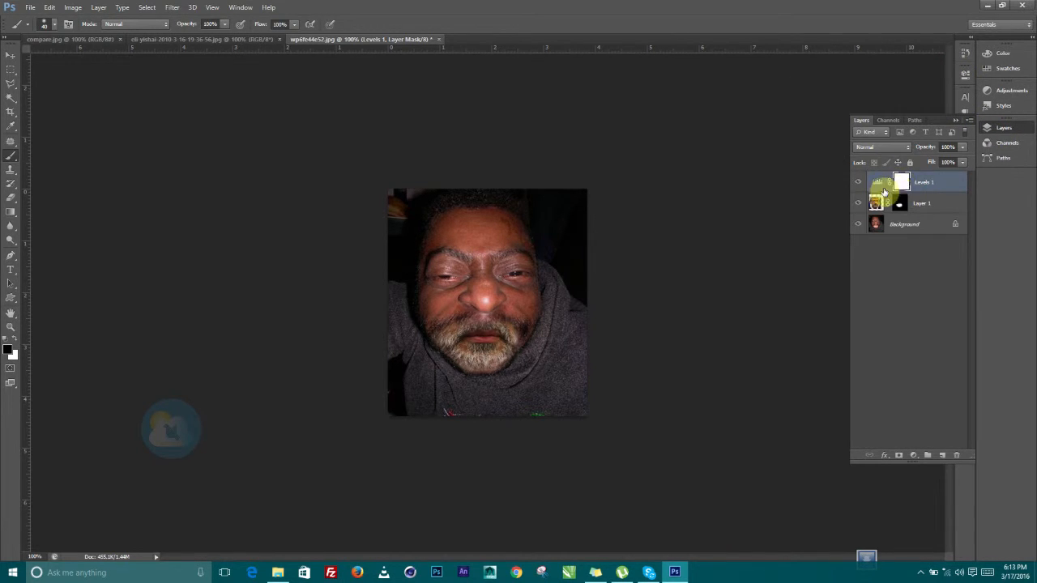
# - Add a new empty layer on top with blend mode Color and set the foreground colour to dark grey #232123
pyautogui.click(940, 458)
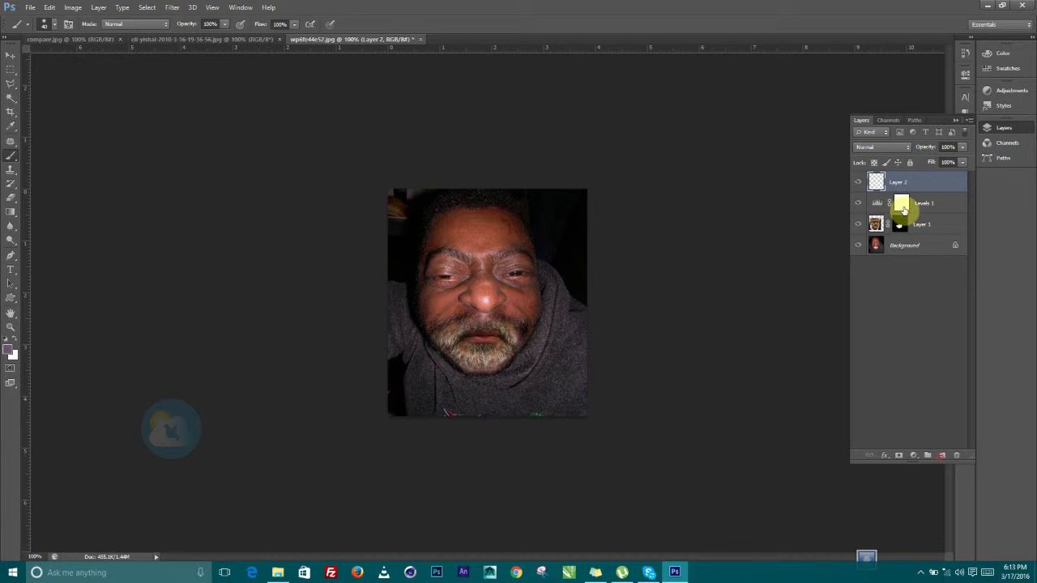
pyautogui.click(13, 354)
pyautogui.click(377, 270)
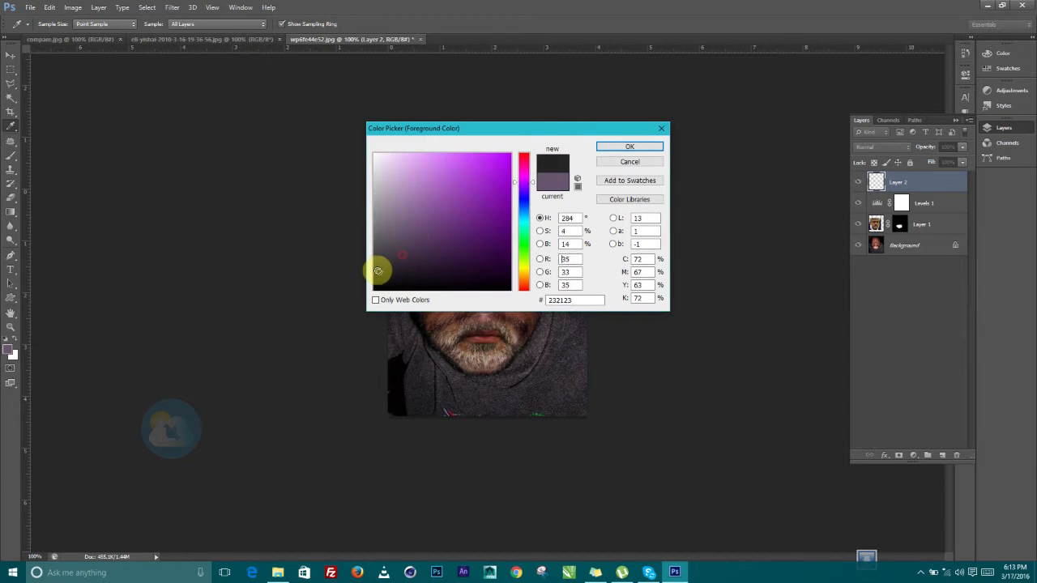
pyautogui.click(639, 147)
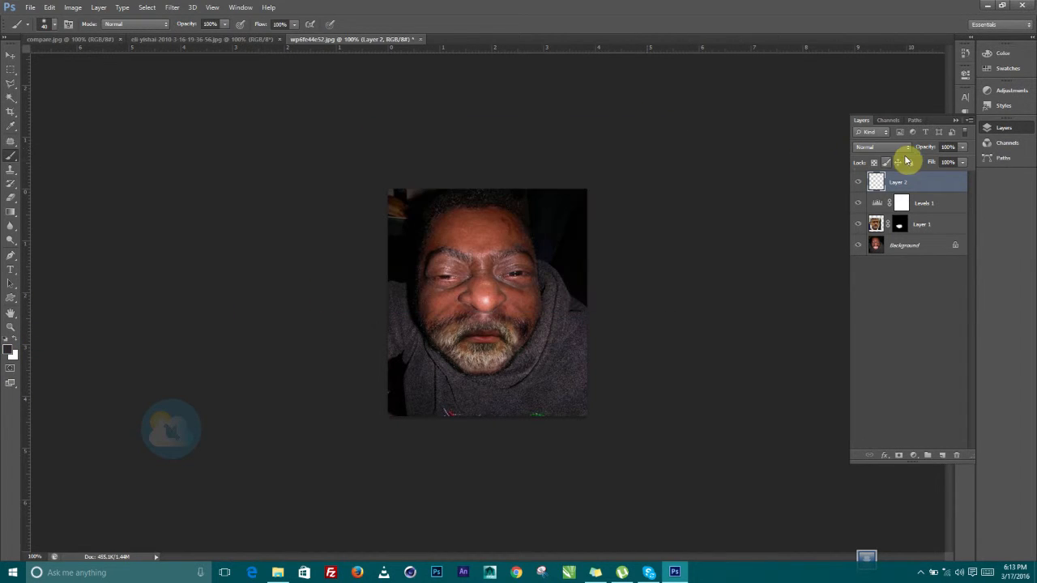
pyautogui.click(887, 150)
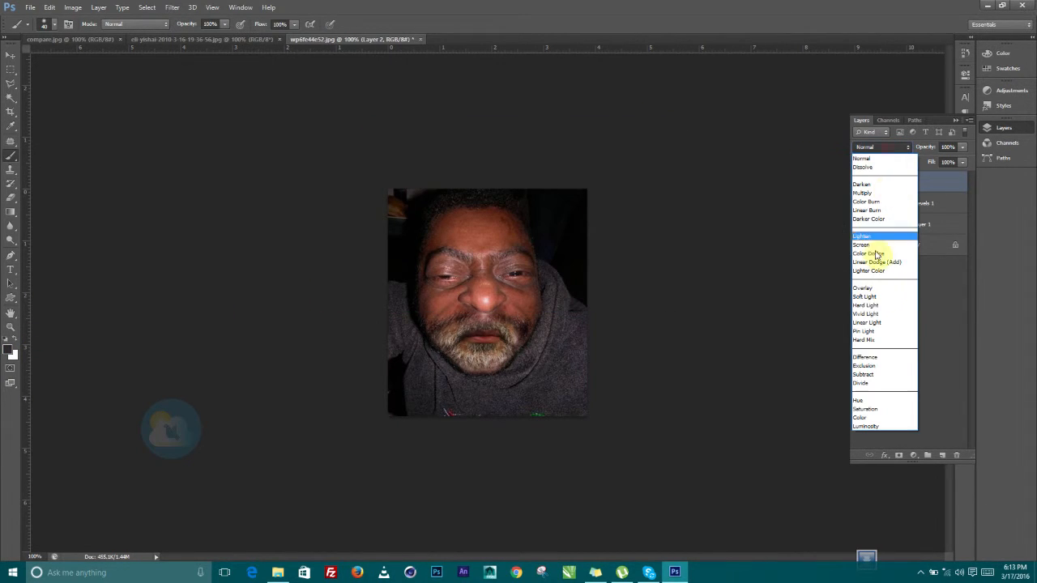
pyautogui.click(864, 416)
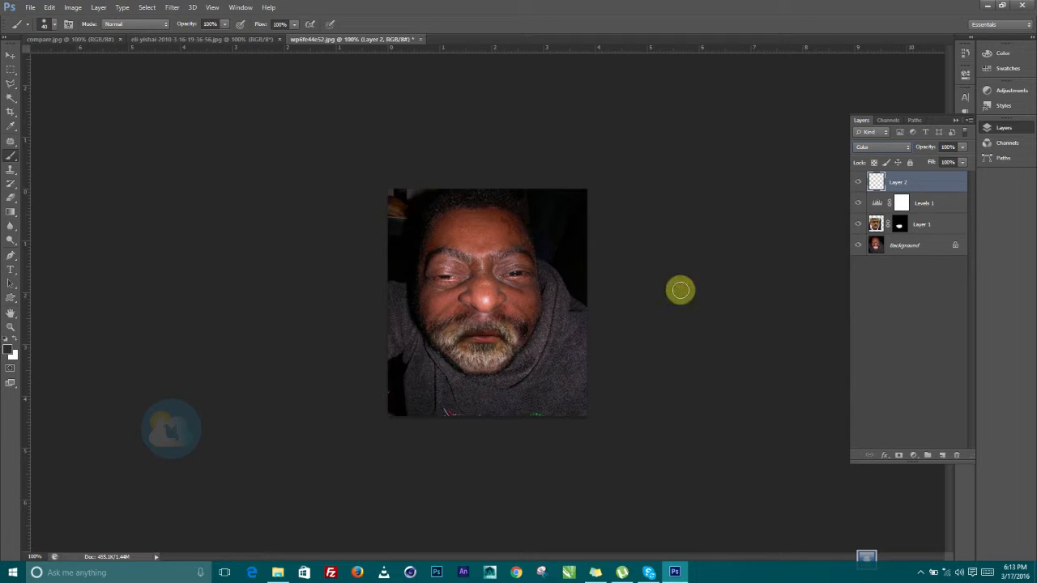
# - Paint dark grey over the beard and moustache on Layer 2, and erase the excess around their edges with the Eraser
pyautogui.click(481, 324)
pyautogui.moveTo(407, 357)
pyautogui.mouseDown()
pyautogui.moveTo(473, 325)
pyautogui.moveTo(462, 347)
pyautogui.moveTo(482, 344)
pyautogui.moveTo(445, 357)
pyautogui.moveTo(489, 357)
pyautogui.moveTo(511, 350)
pyautogui.moveTo(504, 329)
pyautogui.moveTo(511, 355)
pyautogui.moveTo(468, 366)
pyautogui.moveTo(445, 356)
pyautogui.moveTo(467, 364)
pyautogui.moveTo(523, 348)
pyautogui.moveTo(488, 326)
pyautogui.moveTo(433, 337)
pyautogui.moveTo(438, 346)
pyautogui.moveTo(514, 337)
pyautogui.moveTo(493, 371)
pyautogui.moveTo(503, 361)
pyautogui.moveTo(479, 373)
pyautogui.mouseUp()
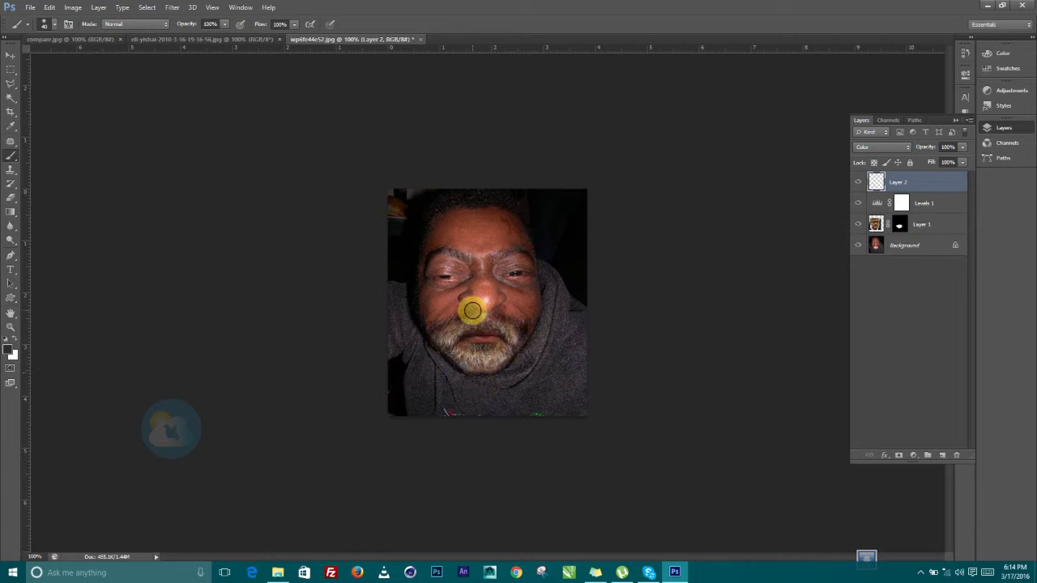
pyautogui.hotkey('ctrl', 'z')
pyautogui.scroll(5, 488, 365)
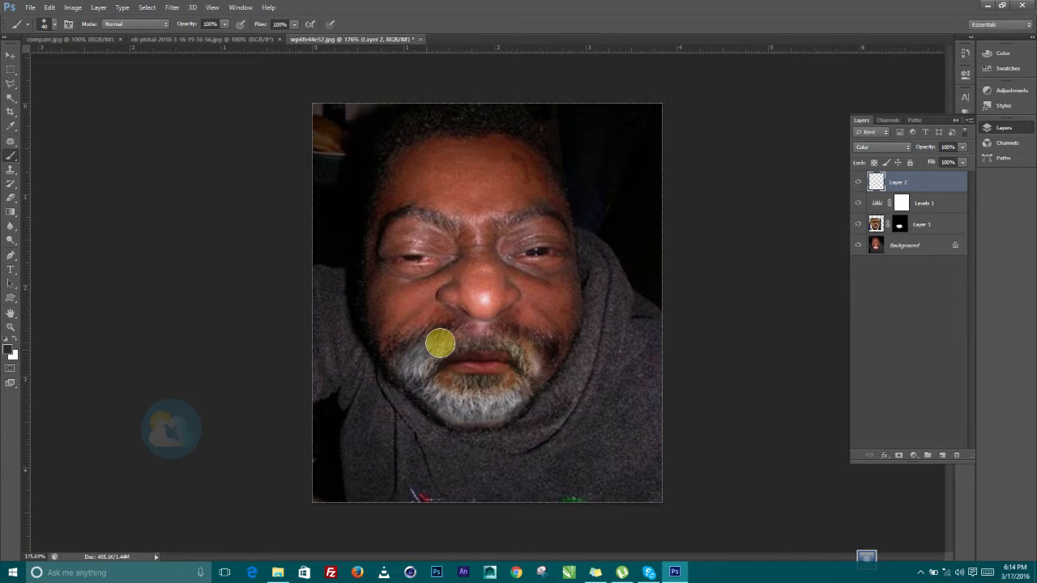
pyautogui.moveTo(417, 358)
pyautogui.mouseDown()
pyautogui.moveTo(440, 402)
pyautogui.moveTo(502, 399)
pyautogui.moveTo(528, 387)
pyautogui.moveTo(532, 365)
pyautogui.moveTo(512, 343)
pyautogui.moveTo(449, 338)
pyautogui.moveTo(504, 355)
pyautogui.moveTo(519, 403)
pyautogui.moveTo(489, 407)
pyautogui.moveTo(436, 390)
pyautogui.moveTo(520, 389)
pyautogui.moveTo(488, 392)
pyautogui.moveTo(553, 329)
pyautogui.moveTo(530, 370)
pyautogui.moveTo(420, 385)
pyautogui.moveTo(534, 378)
pyautogui.mouseUp()
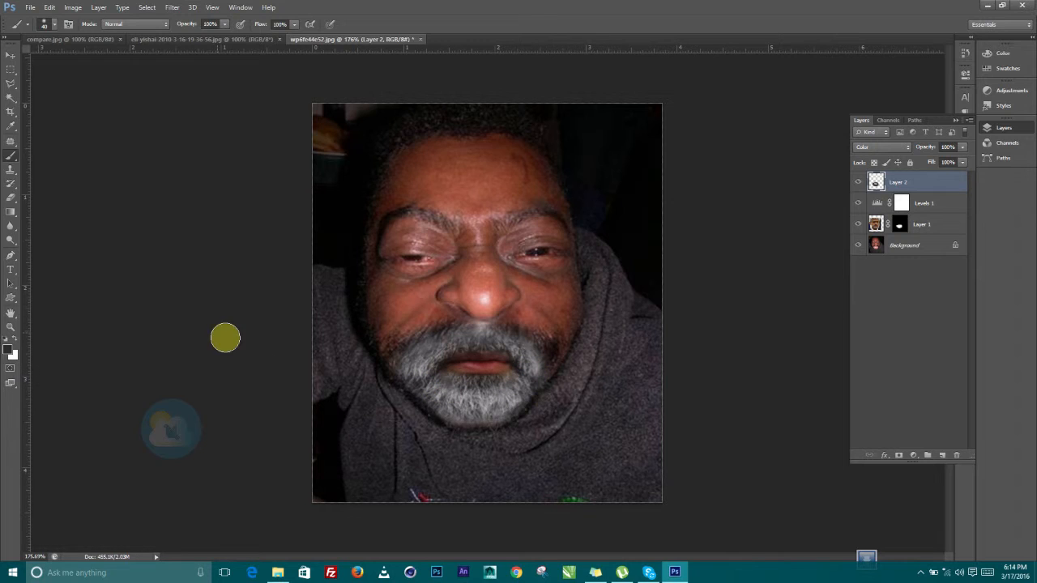
pyautogui.click(10, 199)
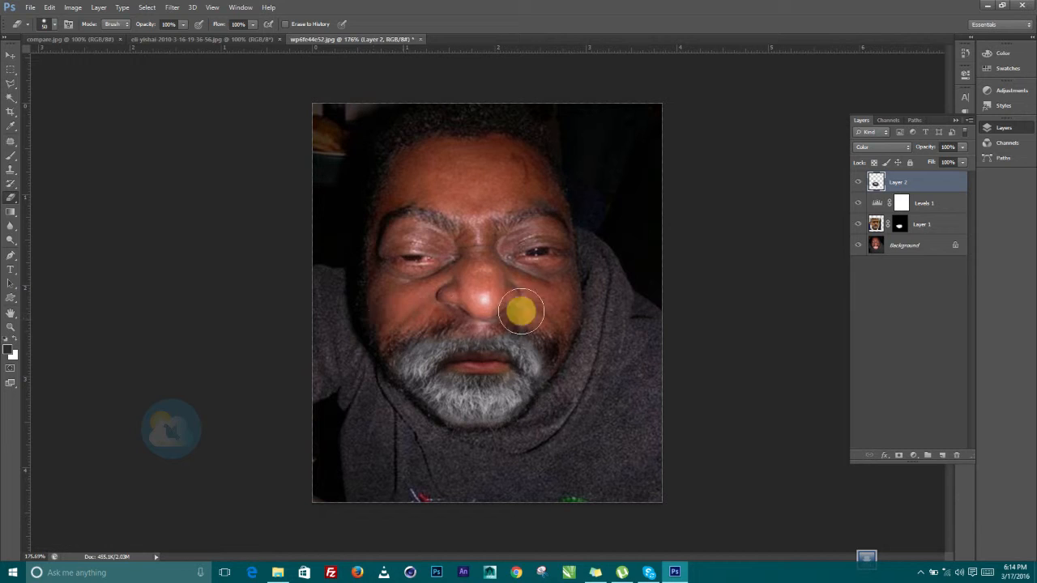
pyautogui.click(549, 411)
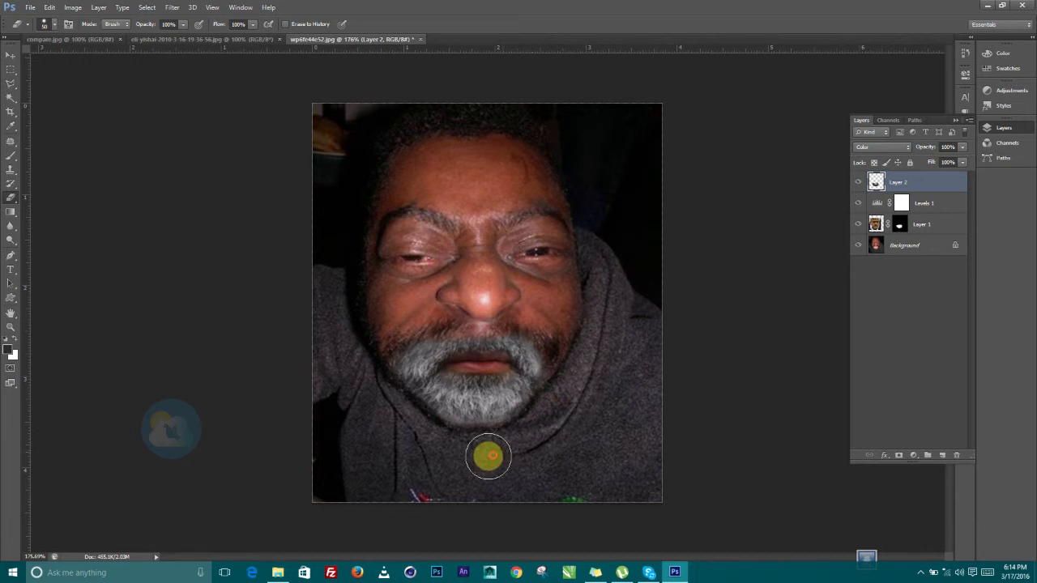
# - Lower Layer 2's opacity to 16% to soften the grey tint on the beard
pyautogui.click(10, 55)
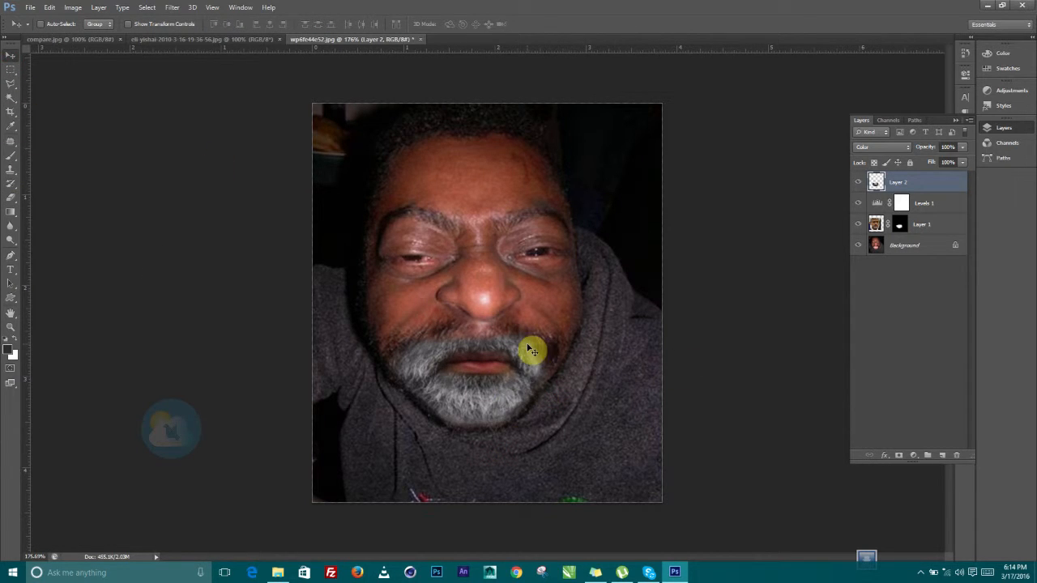
pyautogui.scroll(-1, 508, 320)
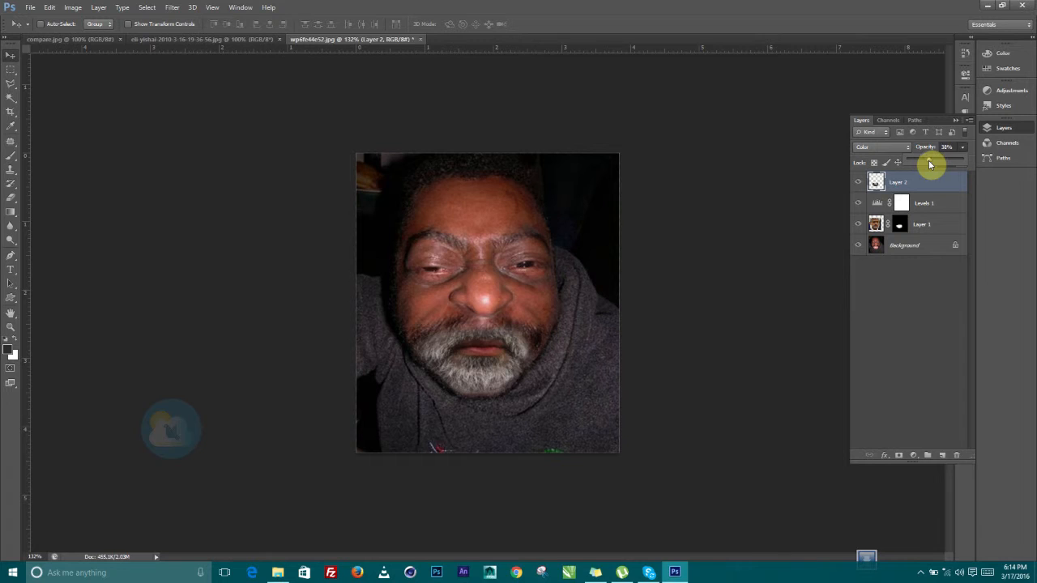
pyautogui.moveTo(929, 162); pyautogui.dragTo(921, 162)
pyautogui.moveTo(911, 165); pyautogui.dragTo(916, 165)
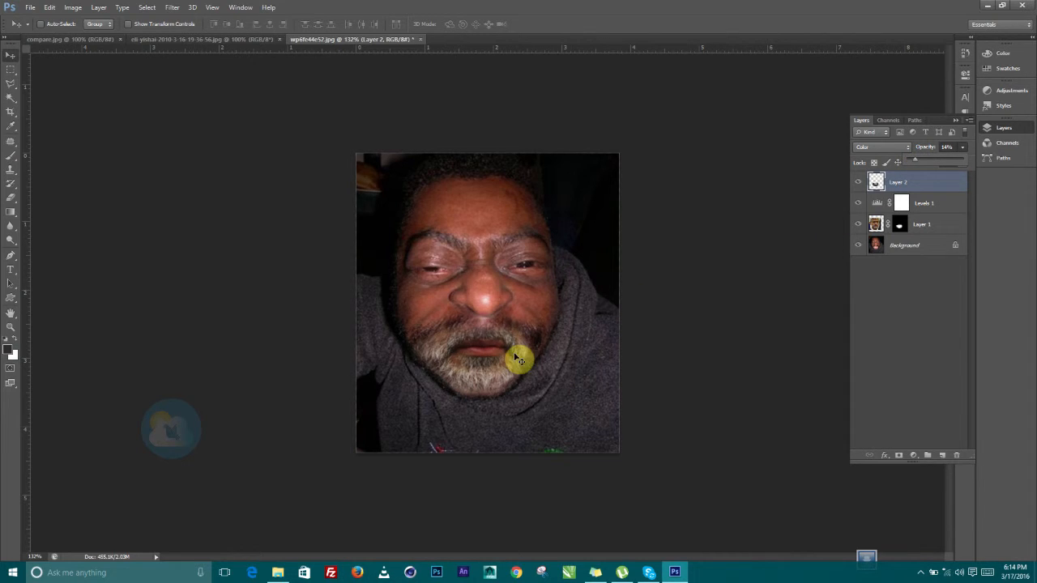
# - Enlarge Layer 1 to about 117% with Free Transform and shift it slightly up and left to fit the beard and mouth to the face
pyautogui.click(881, 229)
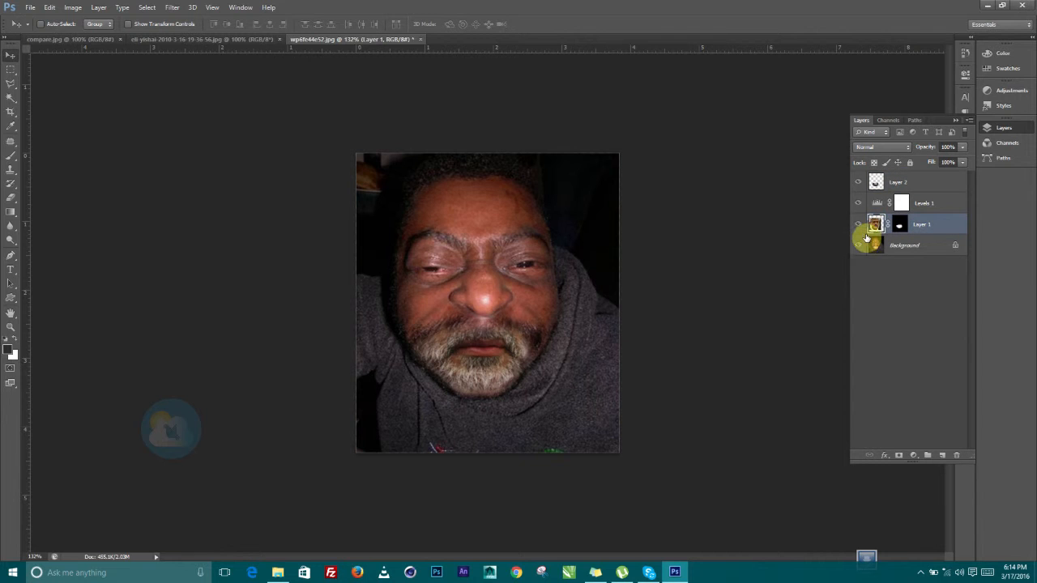
pyautogui.click(50, 7)
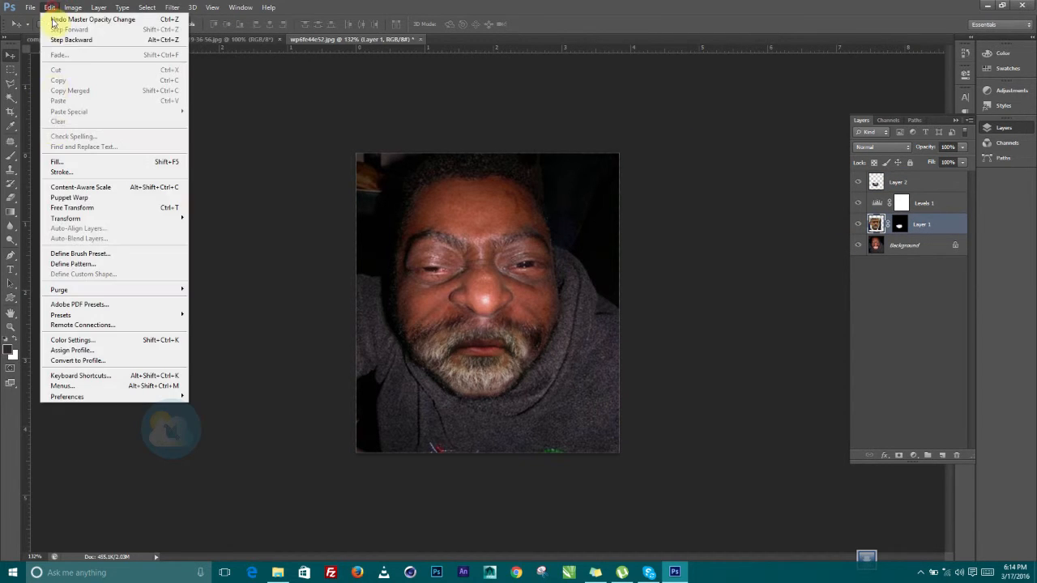
pyautogui.click(55, 207)
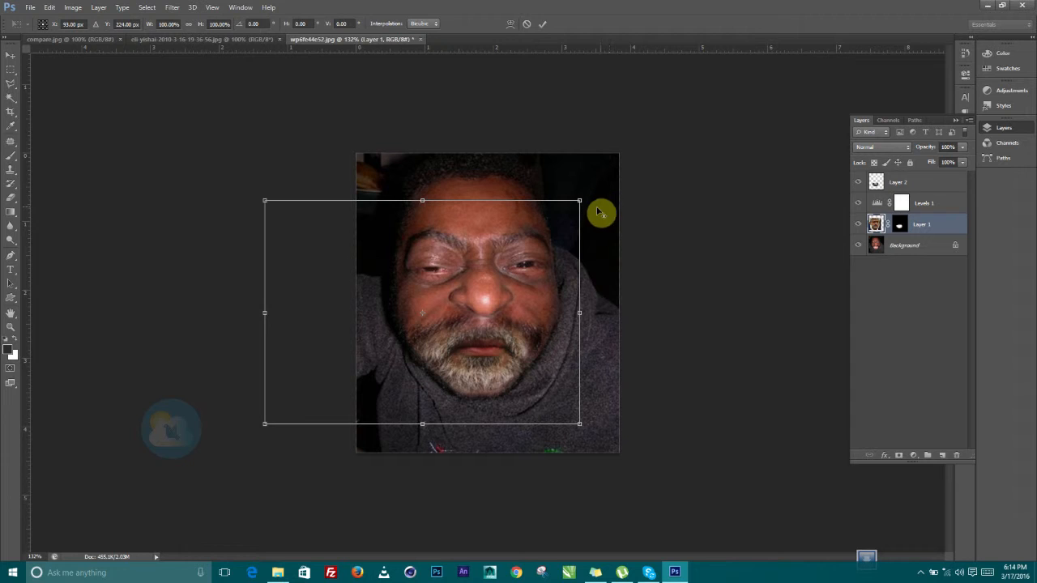
pyautogui.moveTo(579, 199)
pyautogui.mouseDown()
pyautogui.moveTo(596, 192)
pyautogui.moveTo(583, 187)
pyautogui.mouseUp()
pyautogui.moveTo(491, 340); pyautogui.dragTo(487, 335)
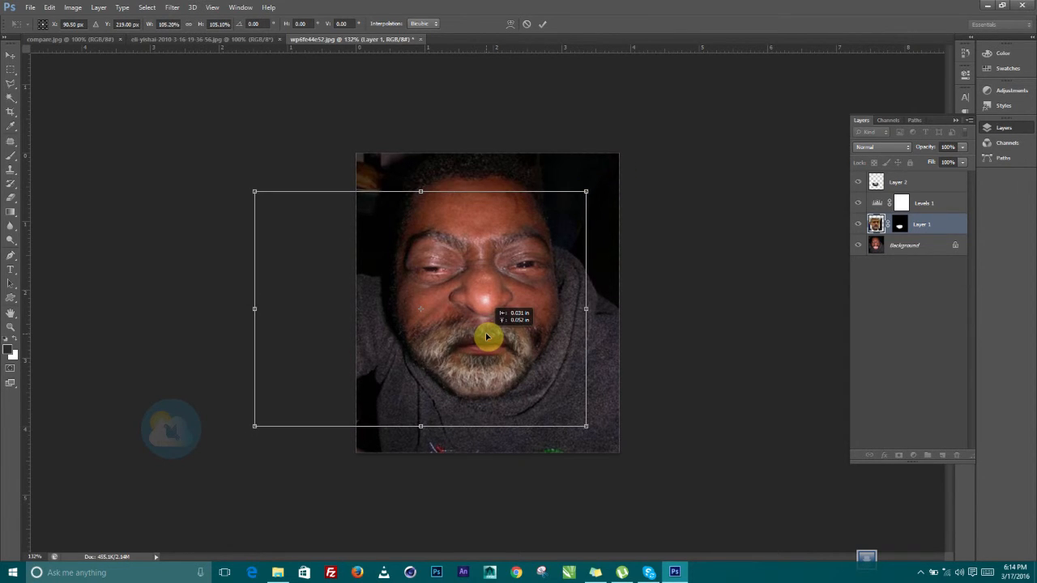
pyautogui.moveTo(583, 190); pyautogui.dragTo(596, 182)
pyautogui.moveTo(503, 337); pyautogui.dragTo(501, 335)
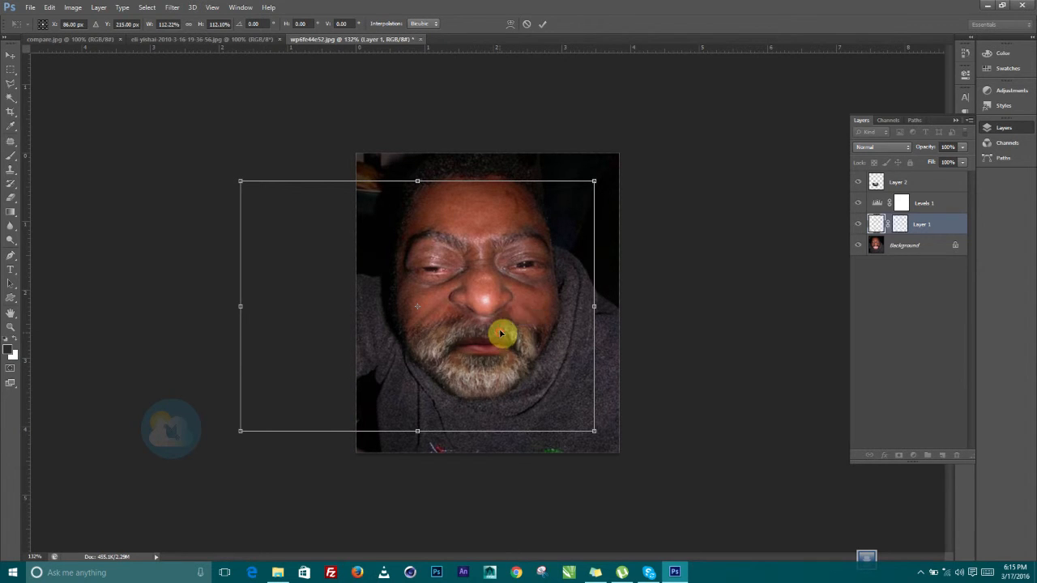
pyautogui.moveTo(594, 181); pyautogui.dragTo(603, 178)
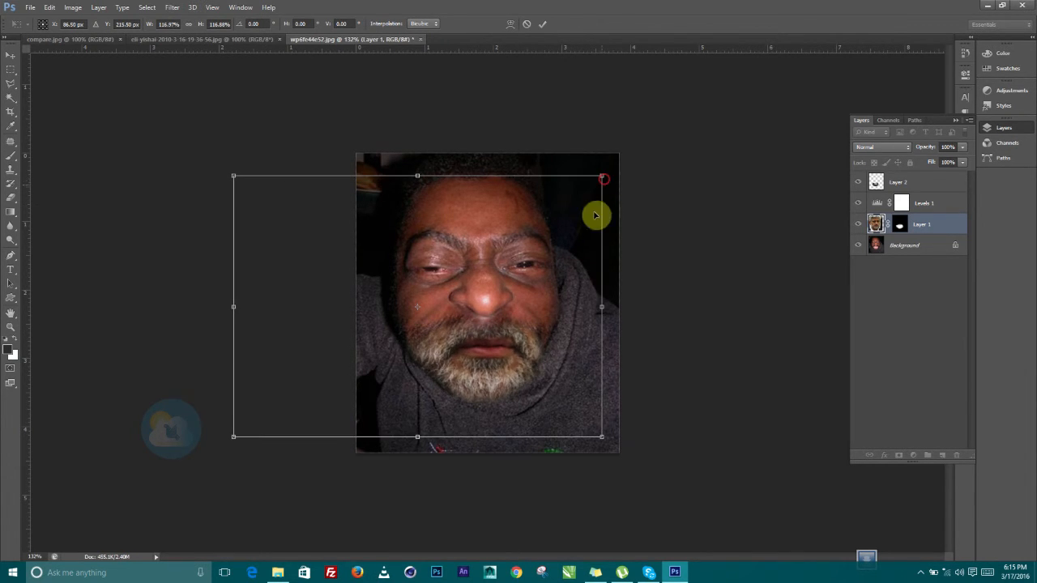
pyautogui.moveTo(527, 347); pyautogui.dragTo(523, 345)
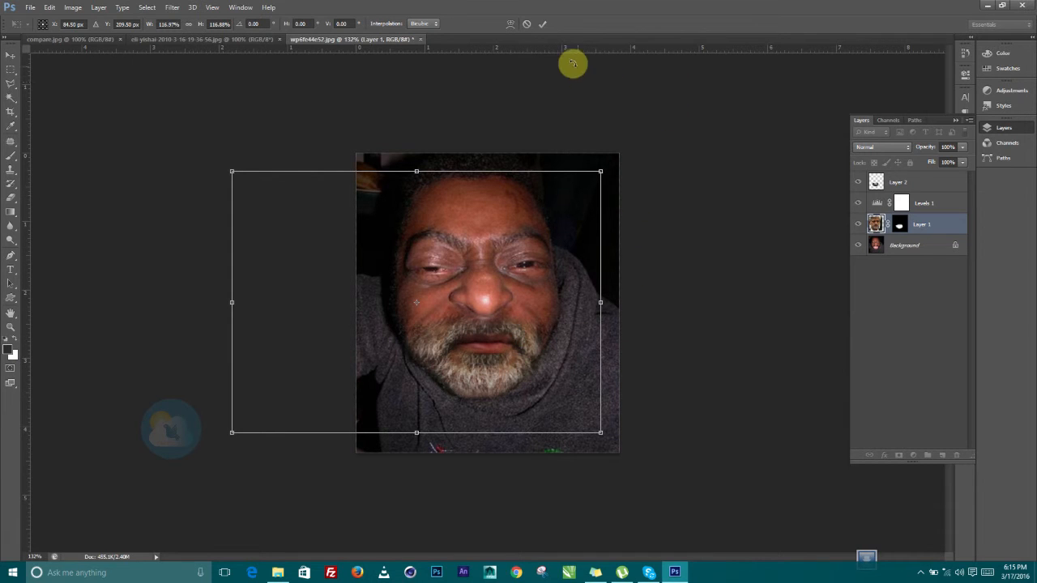
pyautogui.click(541, 25)
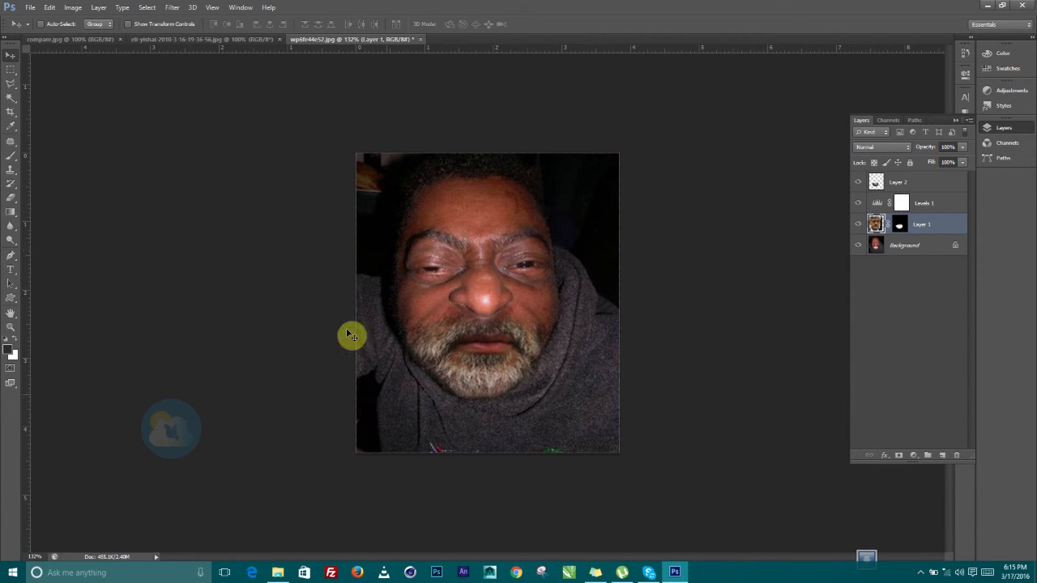
# - View the before-and-after reference in compare.jpg to compare it with the edited portrait
pyautogui.click(61, 39)
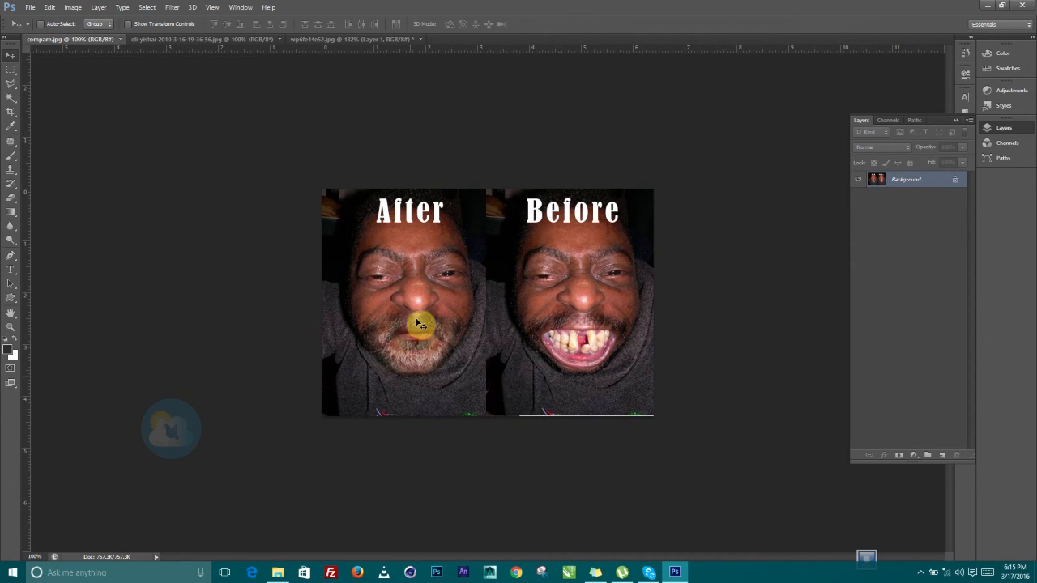